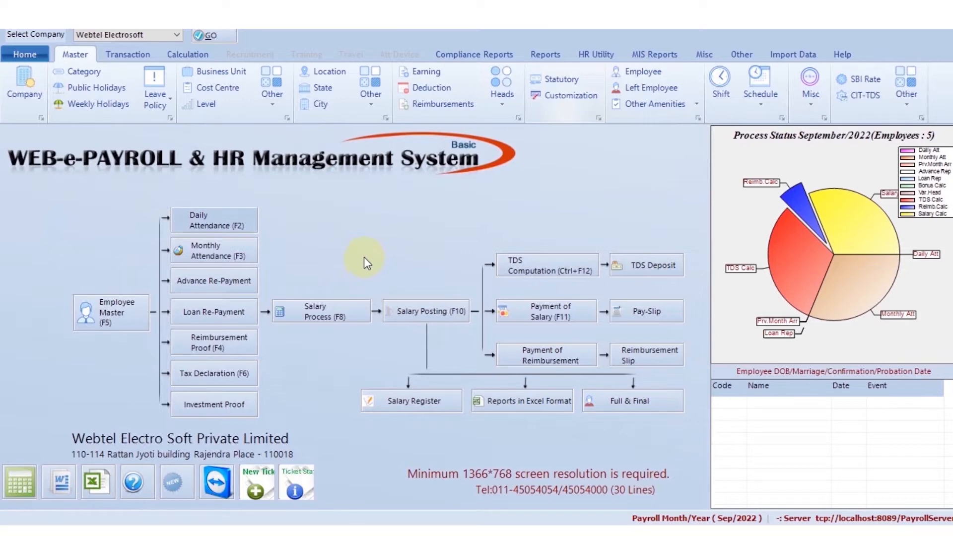
Step: Review the September 2022 Monthly Attendance records and the employees' verification status in Salary Process
left_click(244, 248)
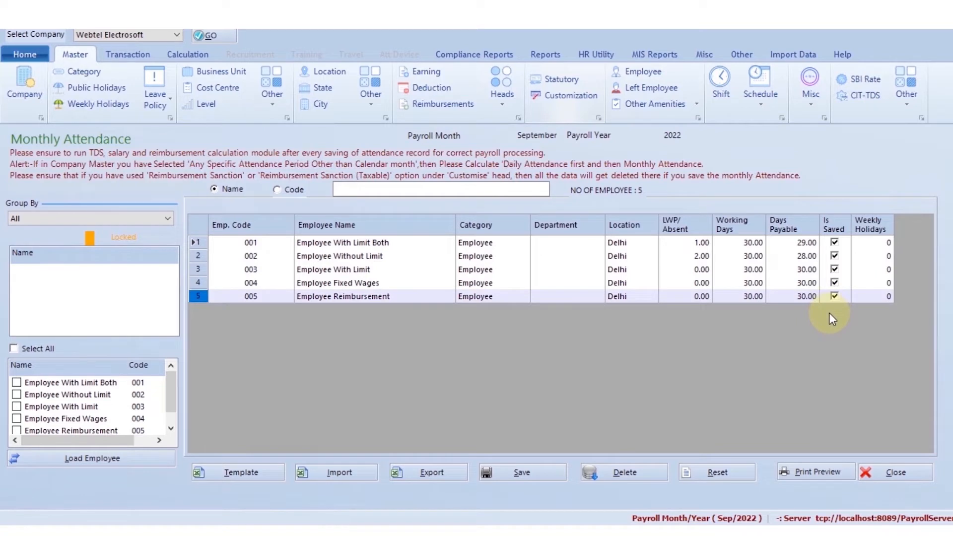
left_click(885, 474)
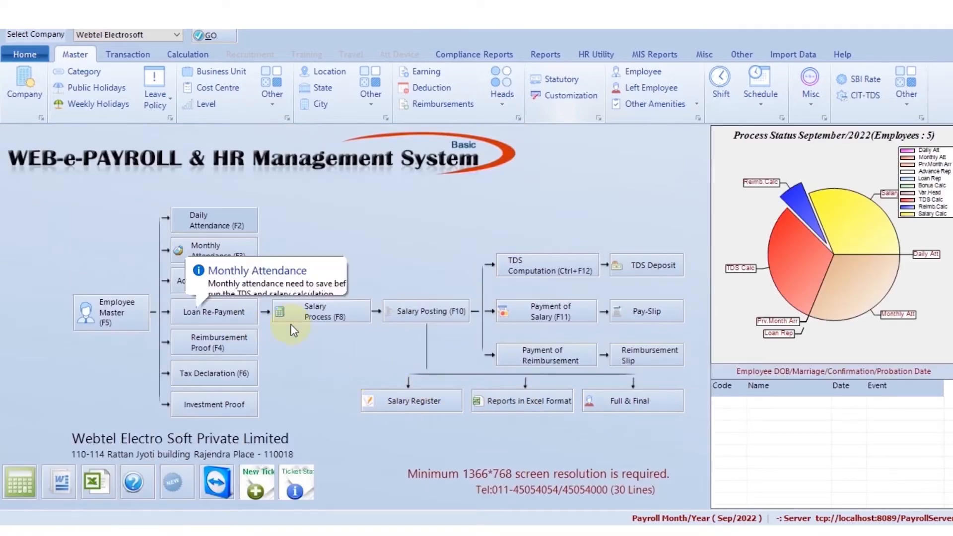
left_click(303, 317)
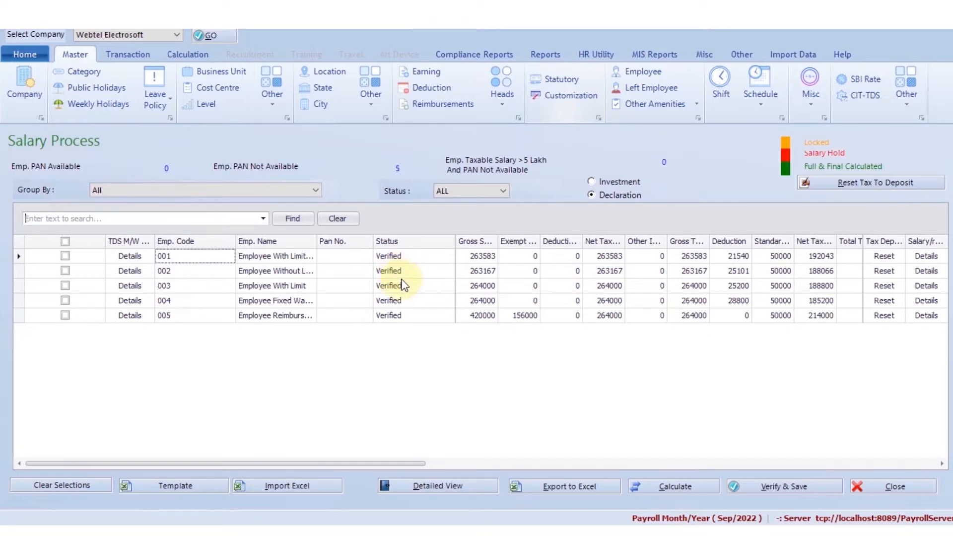
left_click(889, 488)
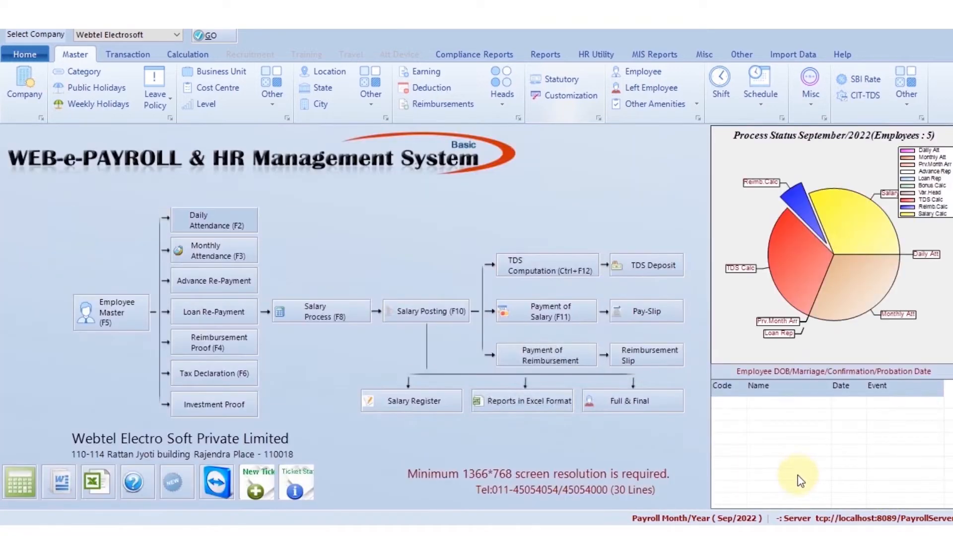
Step: Post the September 2022 salary for all employees, declining to run the payment module, and close Salary Posting
left_click(452, 323)
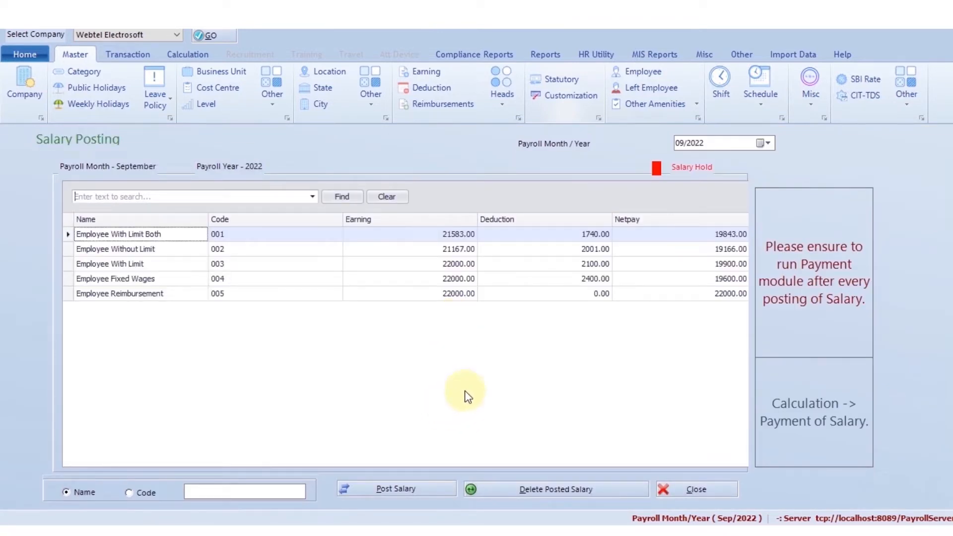
left_click(389, 490)
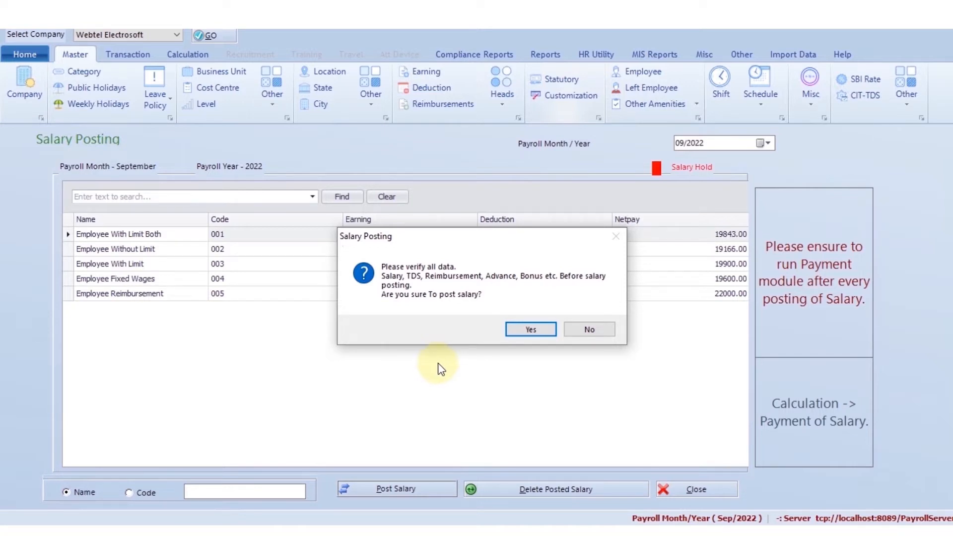
left_click(519, 330)
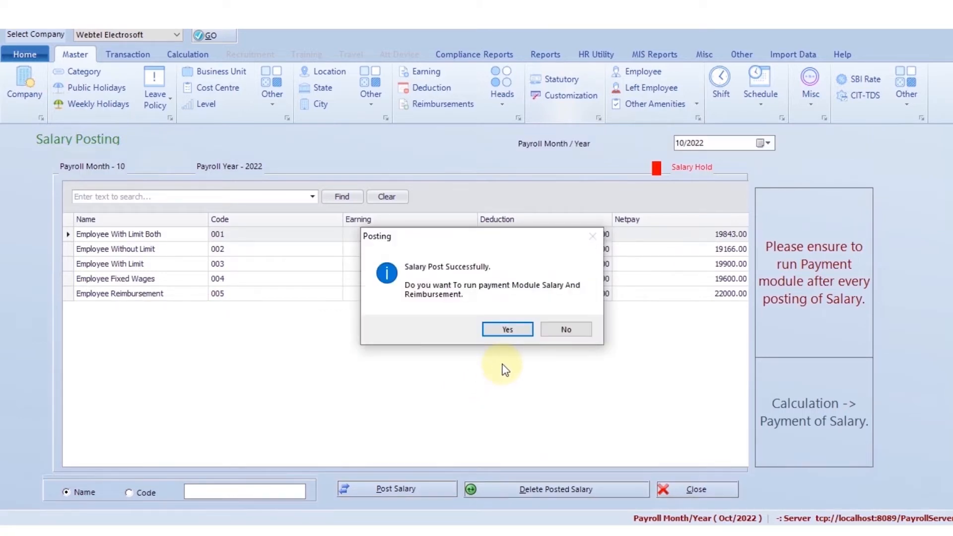
left_click(561, 333)
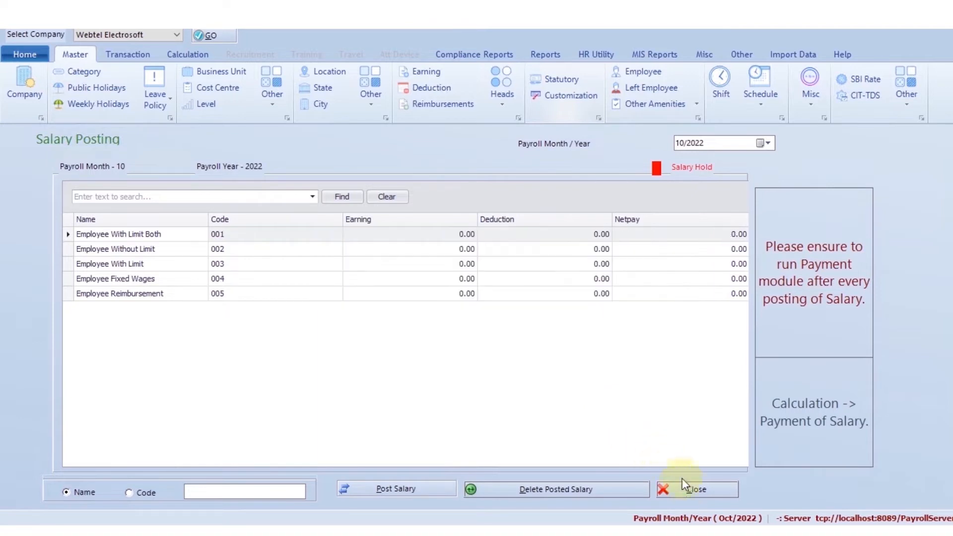
left_click(695, 492)
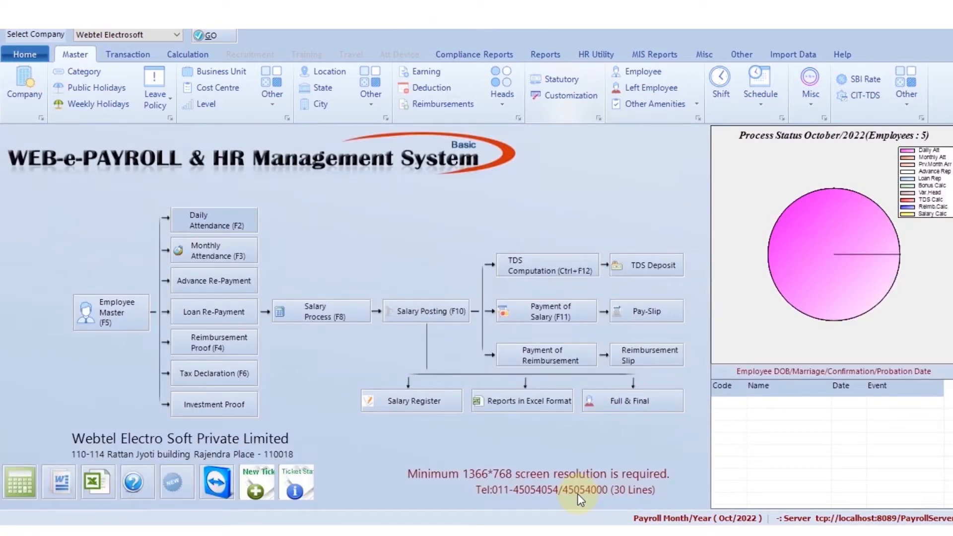
Step: Export the PF Monthly Statement for 09/2022 with all employees selected to an Excel file named PF JUN on the Desktop
left_click(462, 54)
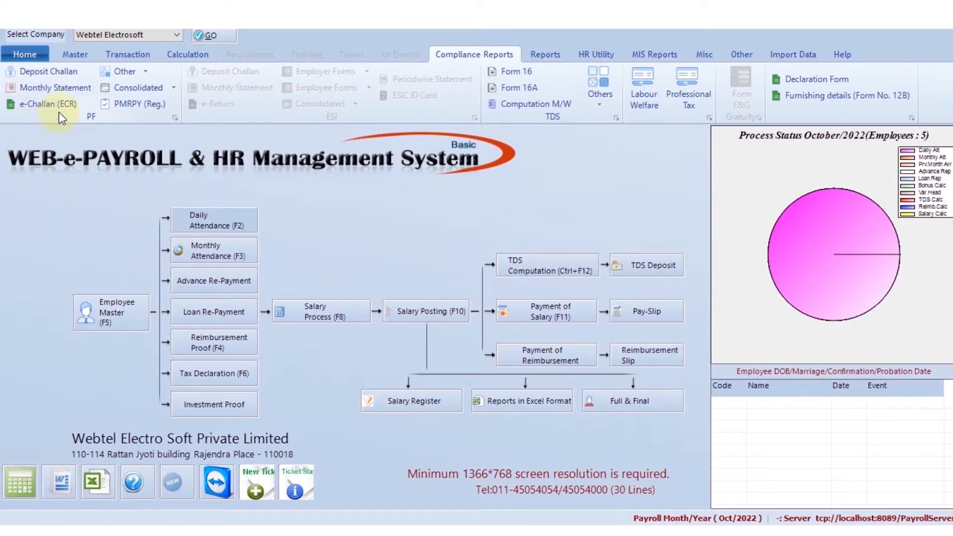
left_click(55, 87)
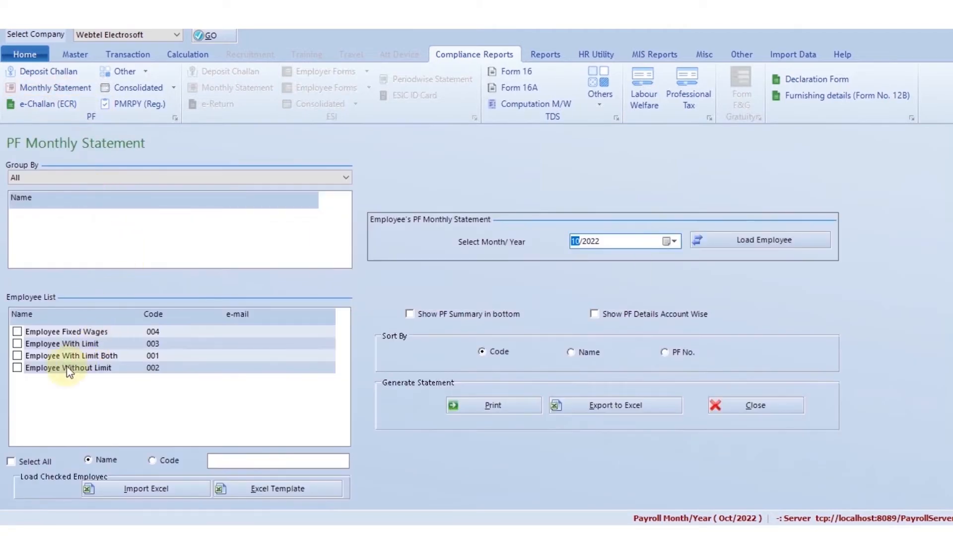
left_click(9, 462)
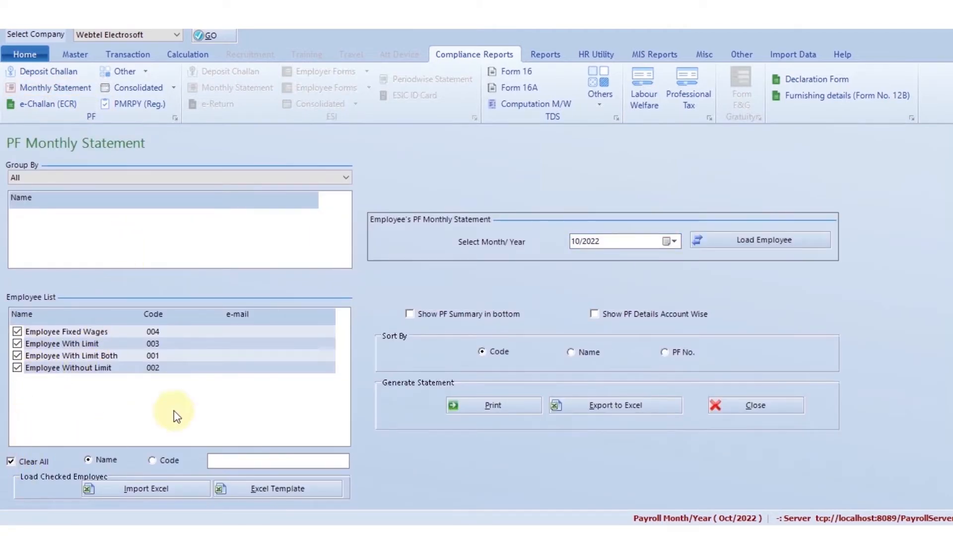
left_click(574, 243)
key("Down")
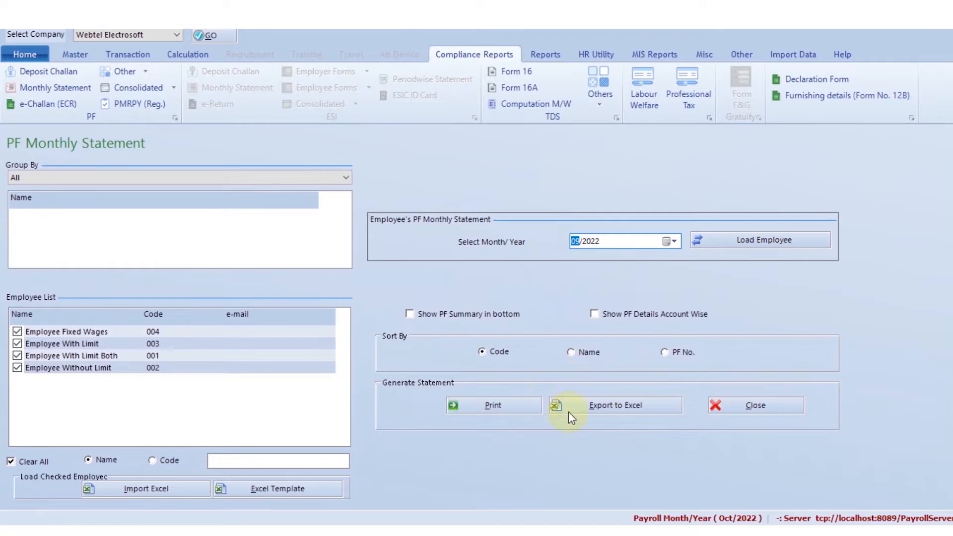
left_click(581, 407)
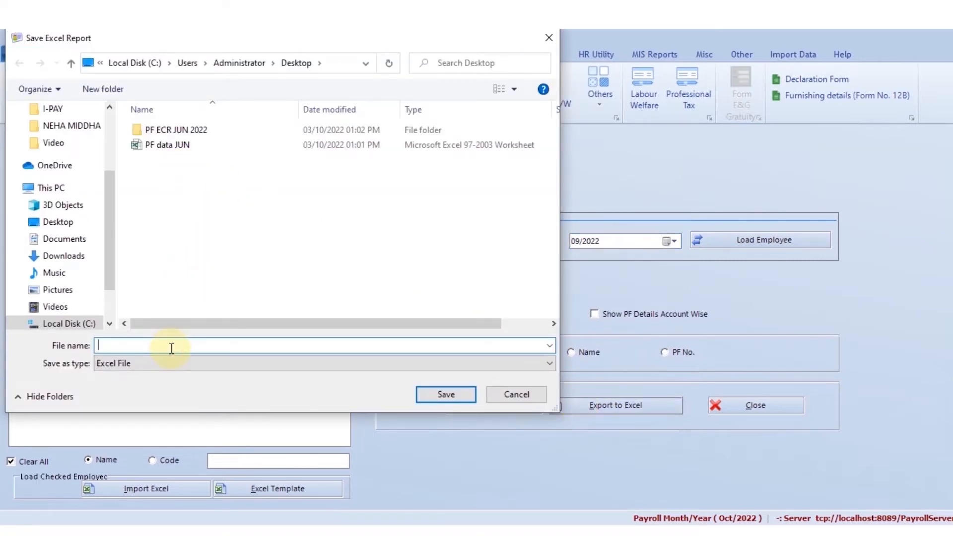
type("PF JUN")
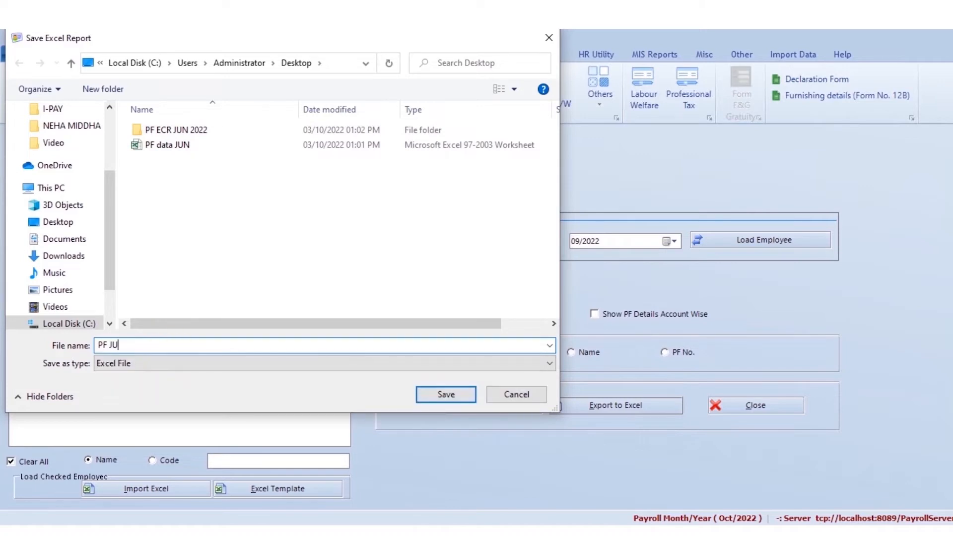
left_click(433, 390)
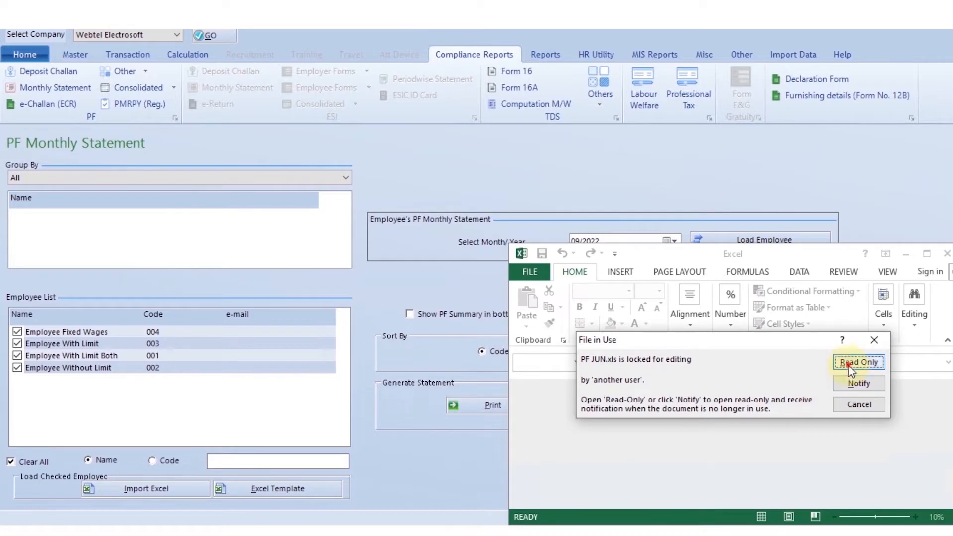
Step: Open the exported PF JUN statement read-only in Excel, examine its wage columns, and close the PF Monthly Statement form
left_click(848, 364)
left_click(927, 254)
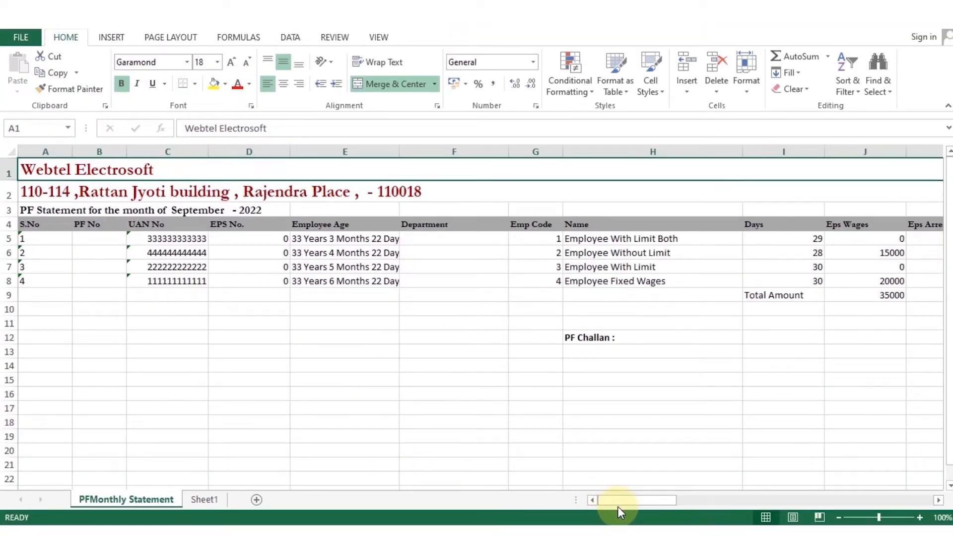
left_click(937, 500)
left_click(937, 500)
left_click(936, 500)
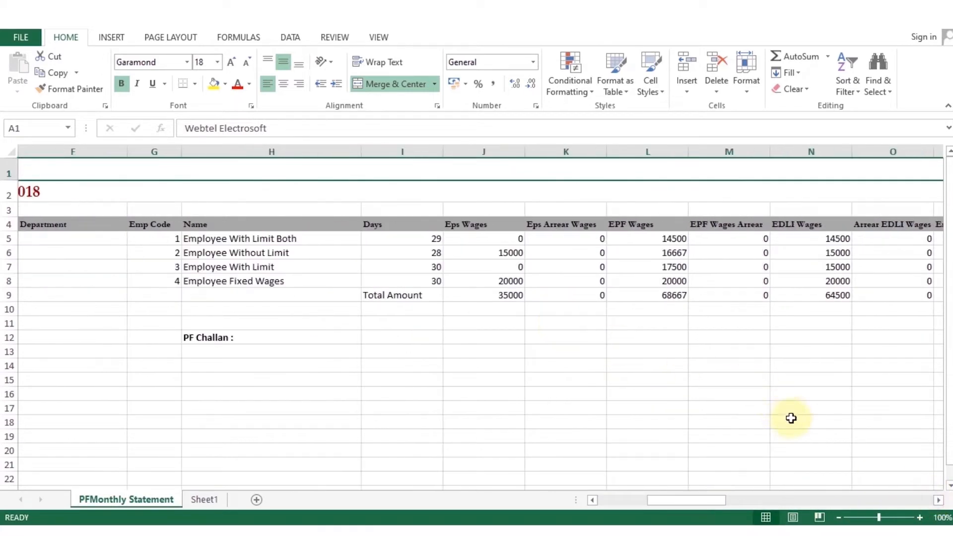
left_click(937, 501)
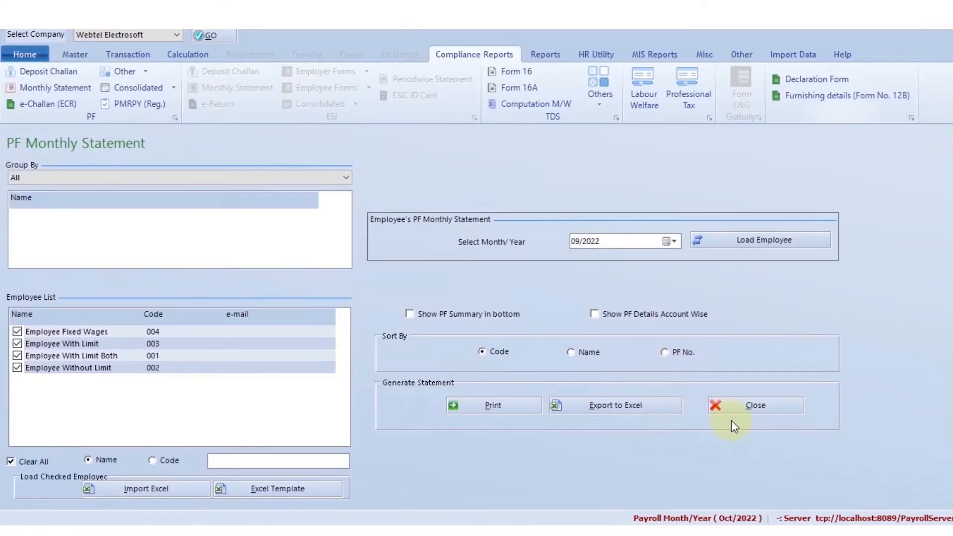
left_click(744, 405)
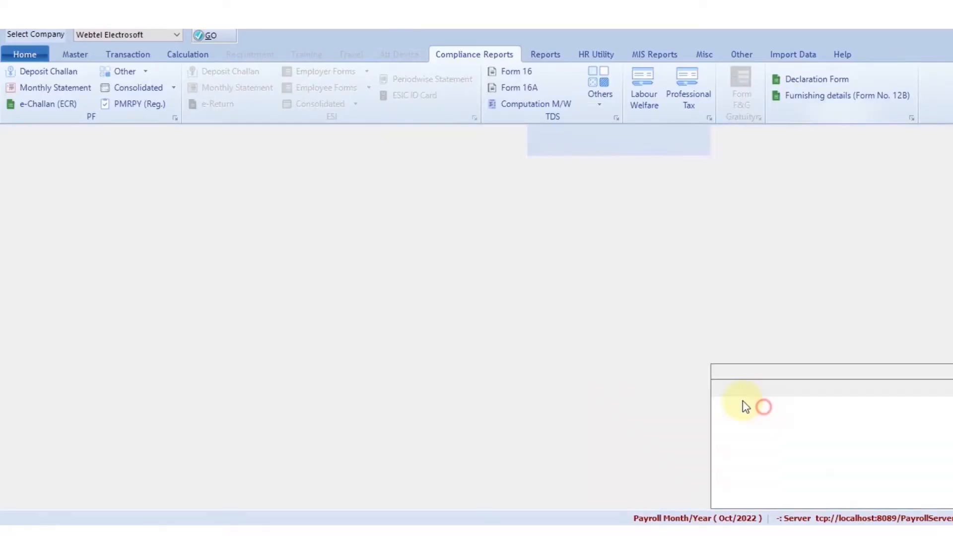
Step: Load the PF Electronic Challan cum Return (ECR) data for 09/2022 for all employees and check its columns through the arrear part
left_click(41, 104)
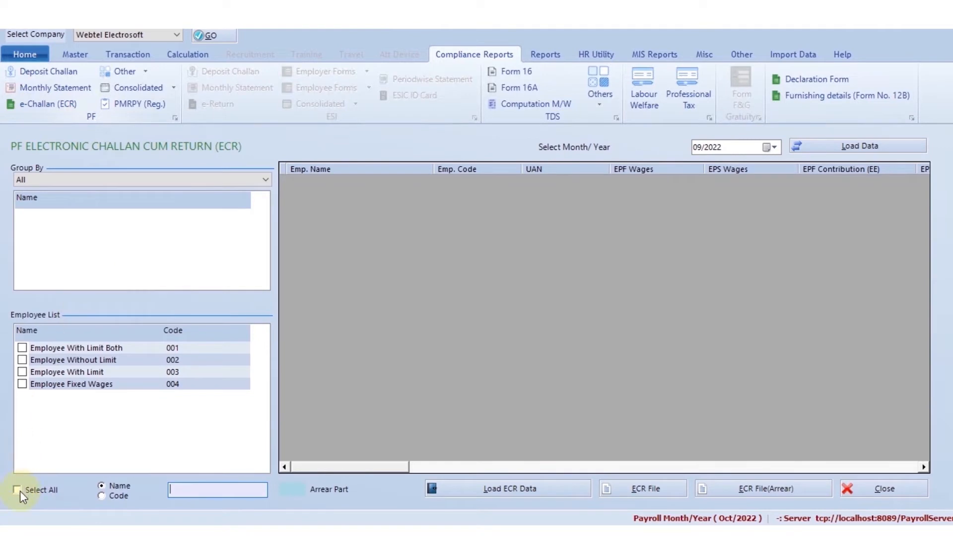
left_click(18, 490)
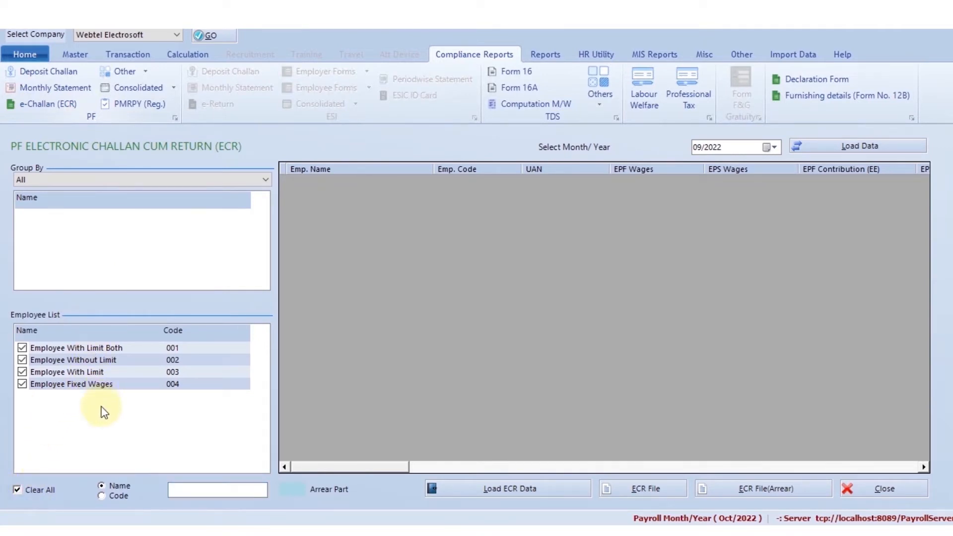
left_click(503, 491)
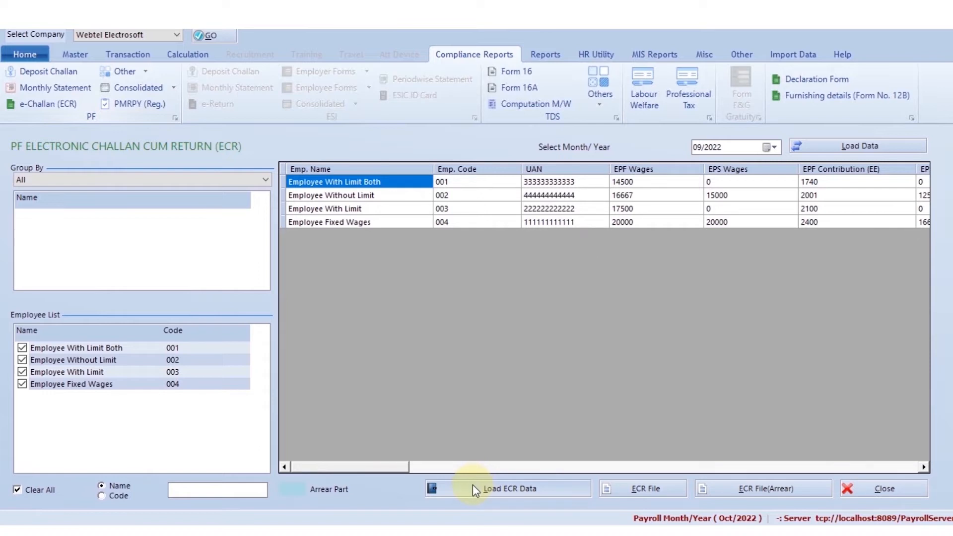
left_click_drag(384, 466, 929, 456)
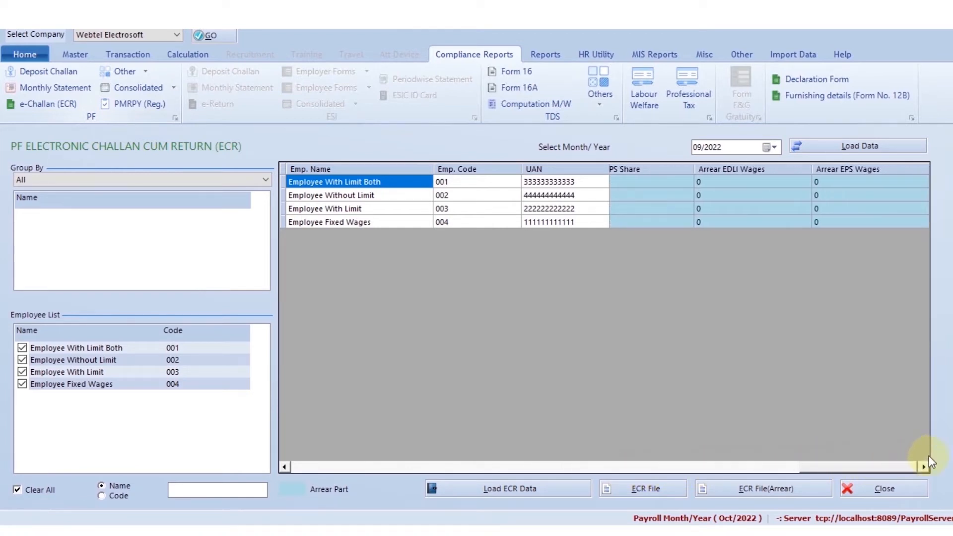
Step: Generate the ECR file as PF ECR in the Desktop folder PF ECR JUN 2022 and select the file in File Explorer
left_click(653, 490)
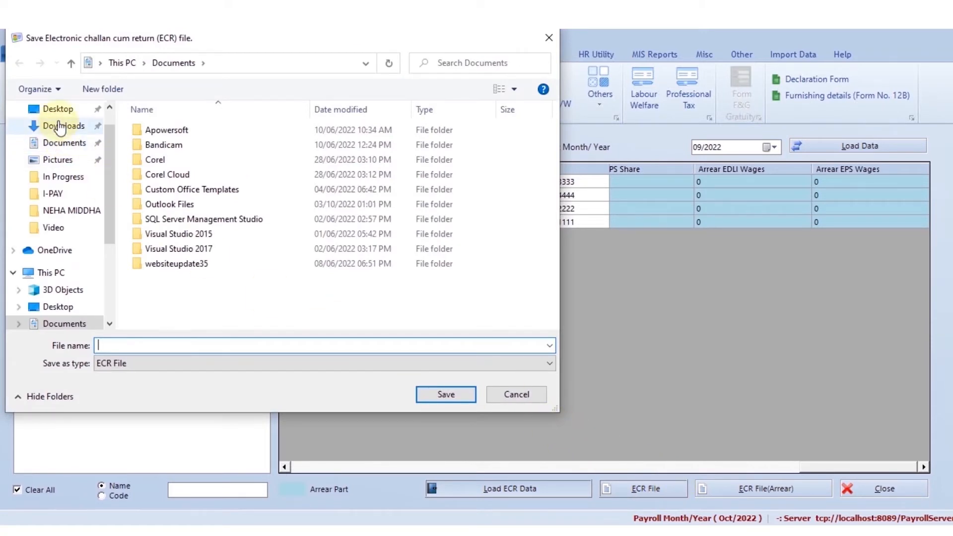
left_click(58, 109)
left_click(176, 141)
double_click(177, 131)
left_click(202, 344)
type("PF ECR")
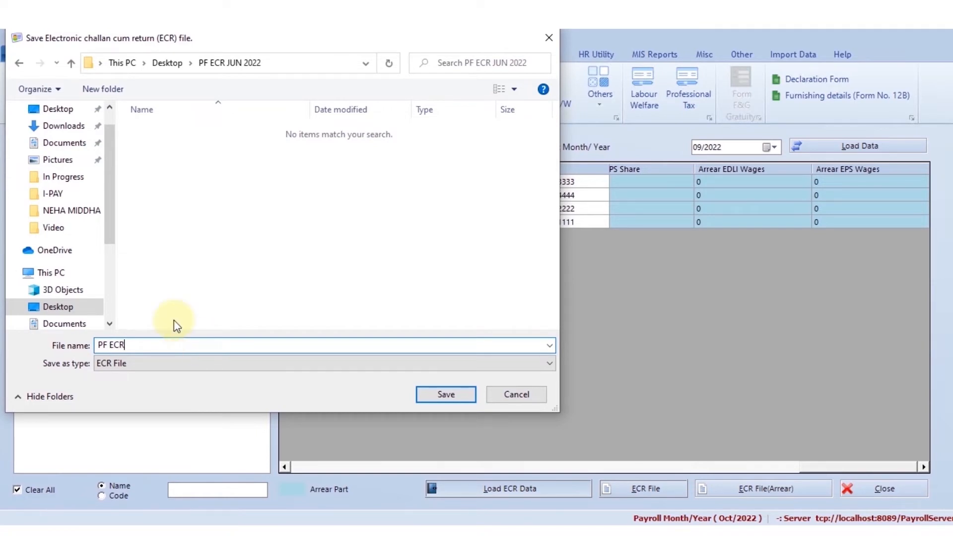
left_click(445, 394)
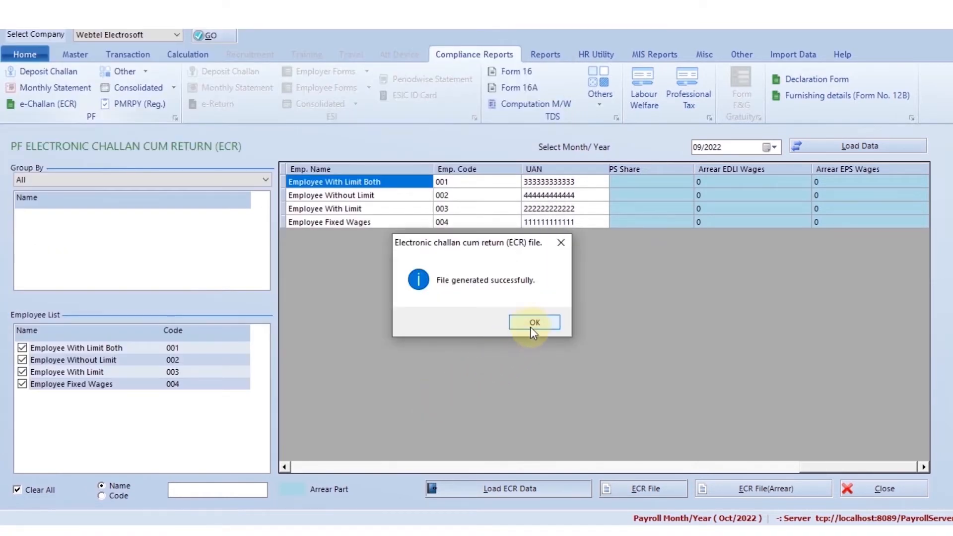
left_click(532, 323)
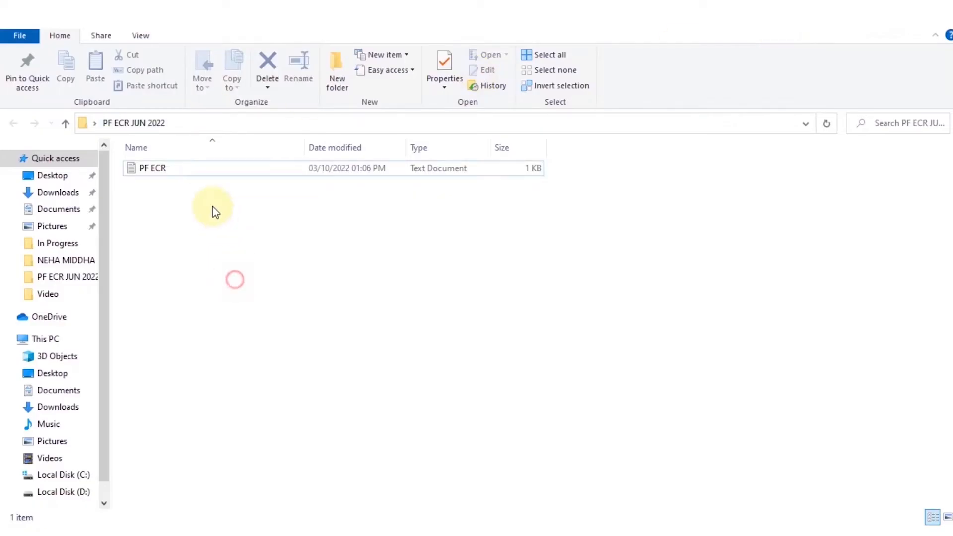
left_click(183, 169)
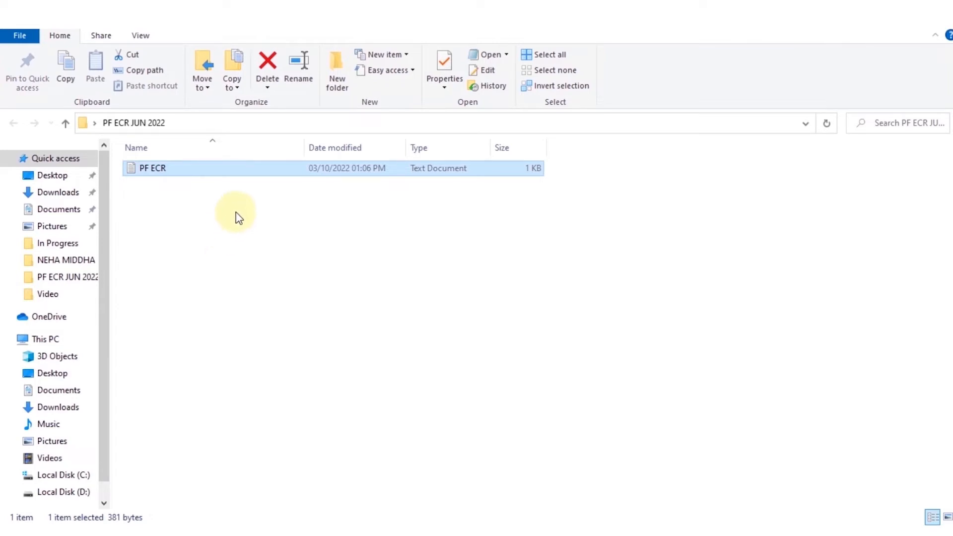
right_click(247, 177)
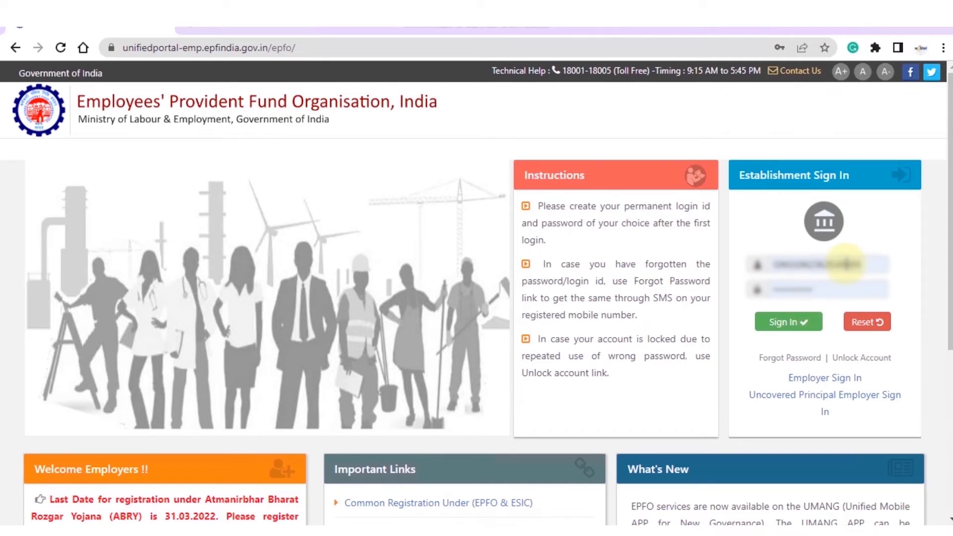
Step: Sign in to the EPFO employer portal in the browser and look over the Member options and the home page
left_click(790, 322)
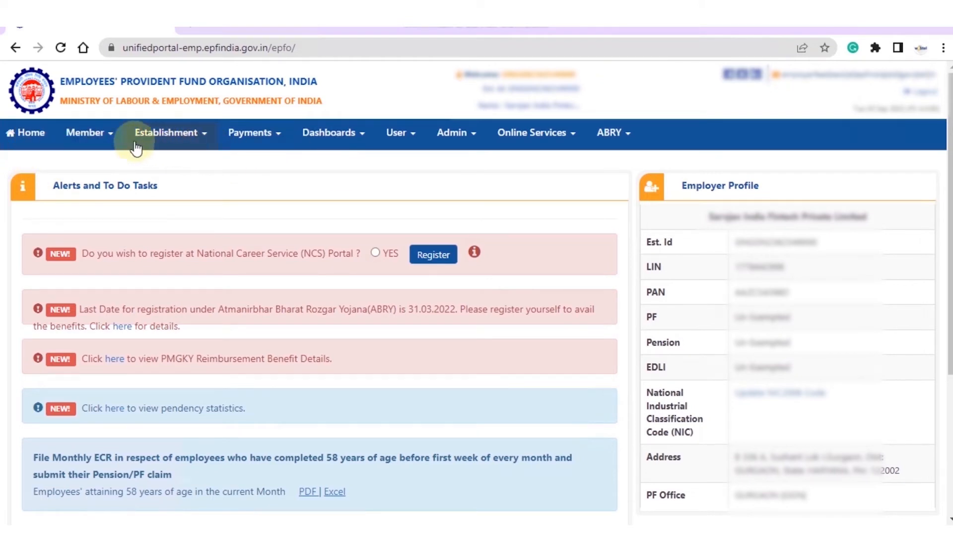
left_click(106, 133)
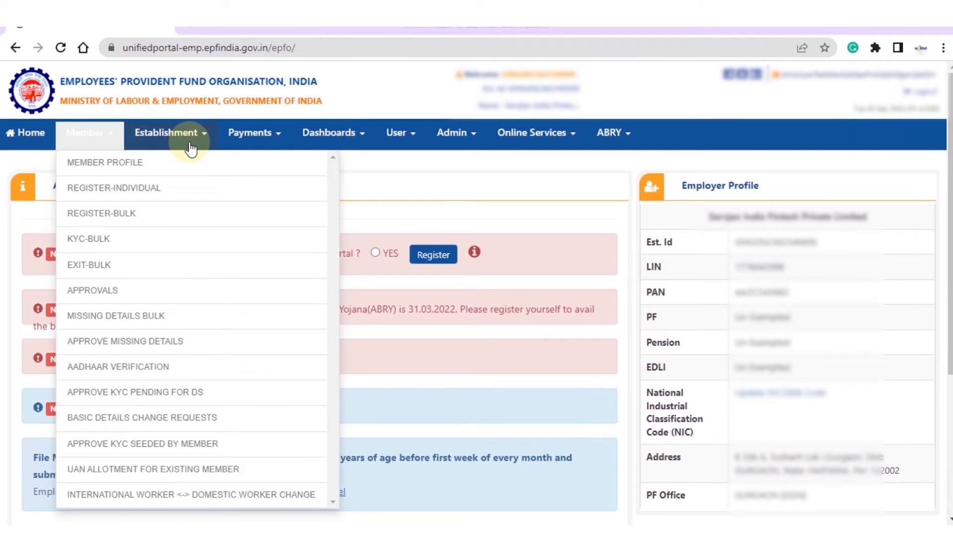
left_click(458, 189)
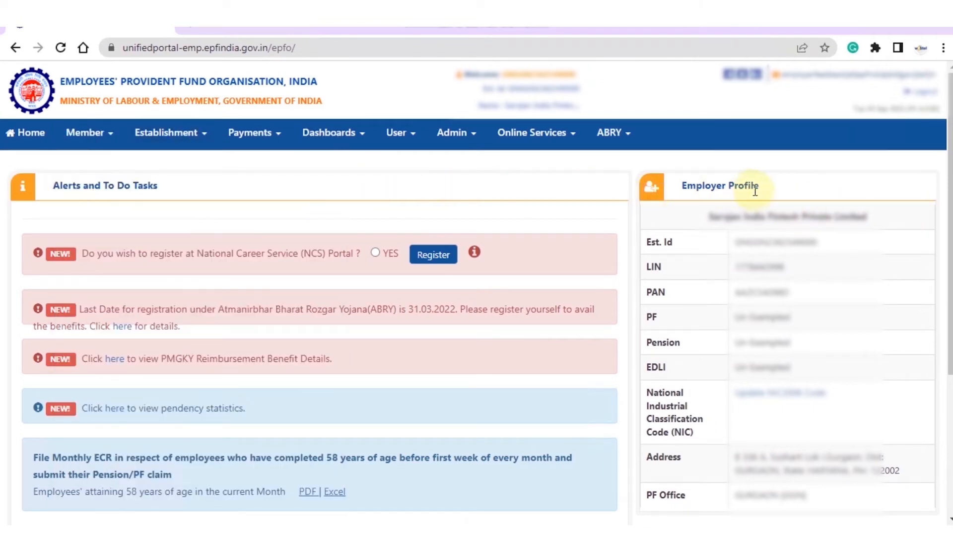
scroll(748, 363, "down", 1)
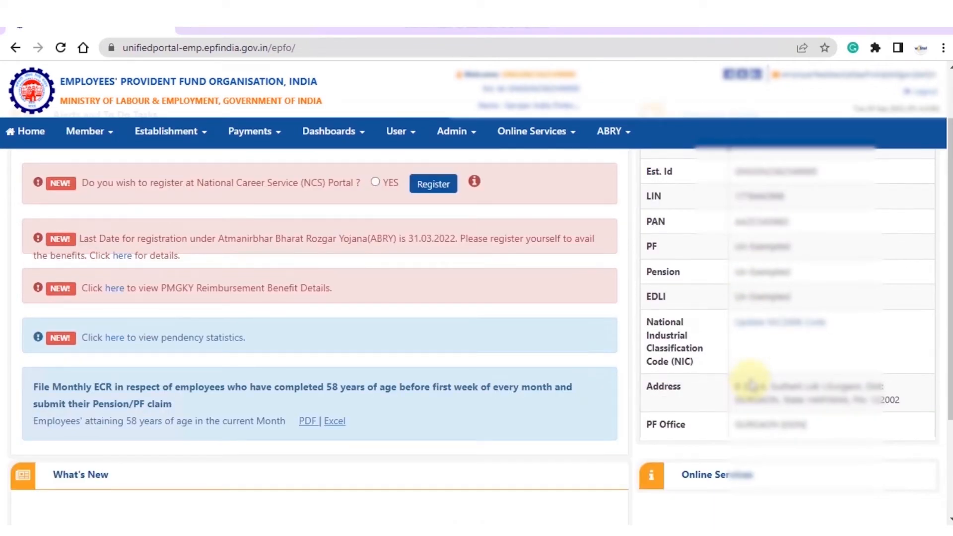
scroll(751, 383, "up", 1)
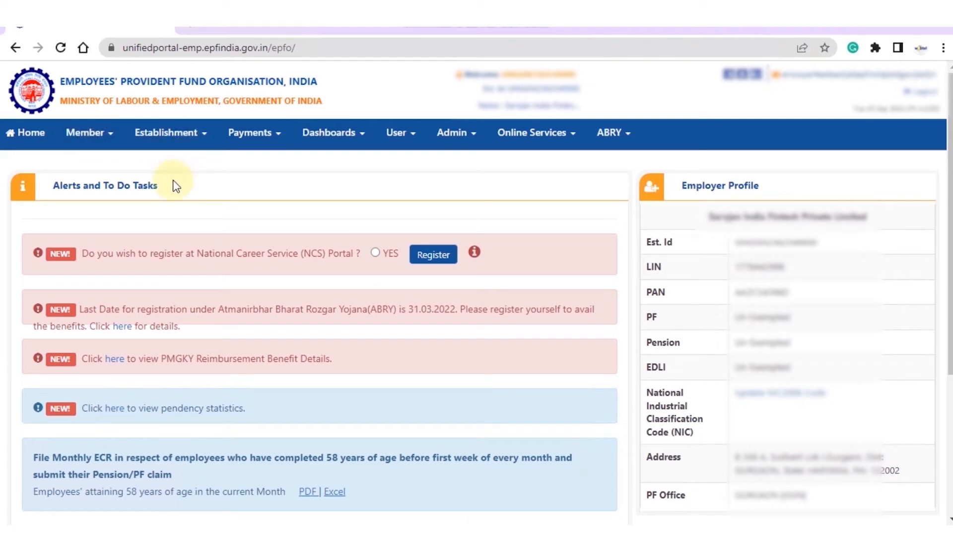
Step: Open the establishment profile and examine its establishment details from the establishment ID through the industry entry
left_click(188, 139)
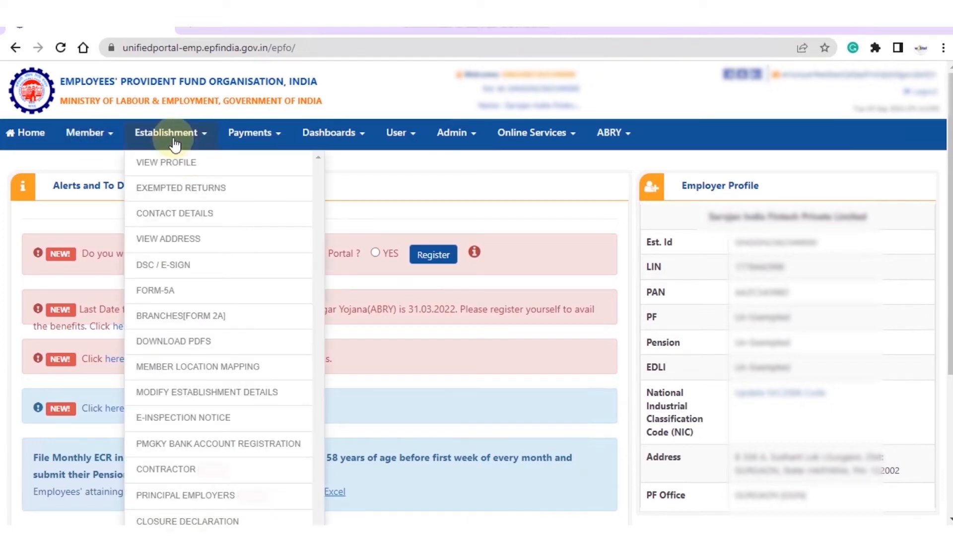
left_click(155, 162)
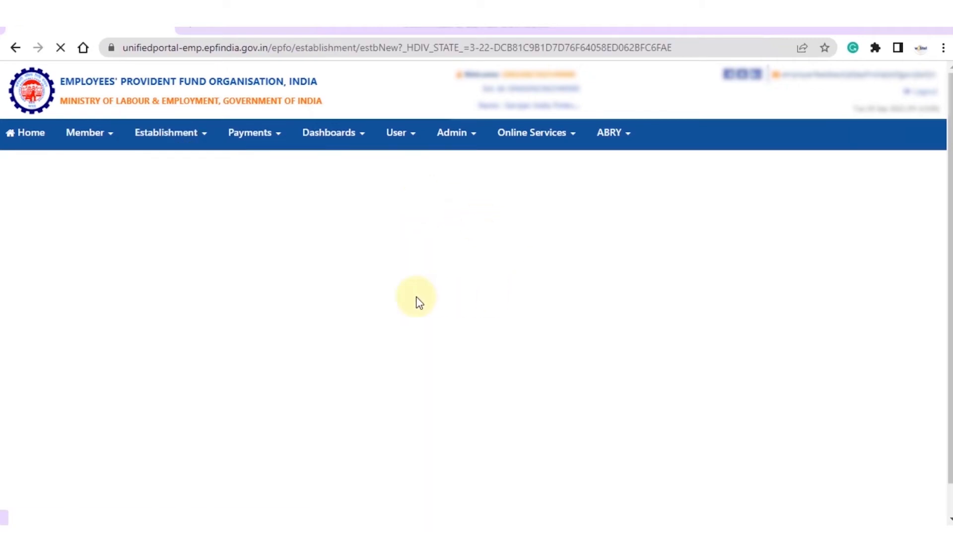
scroll(409, 293, "down", 3)
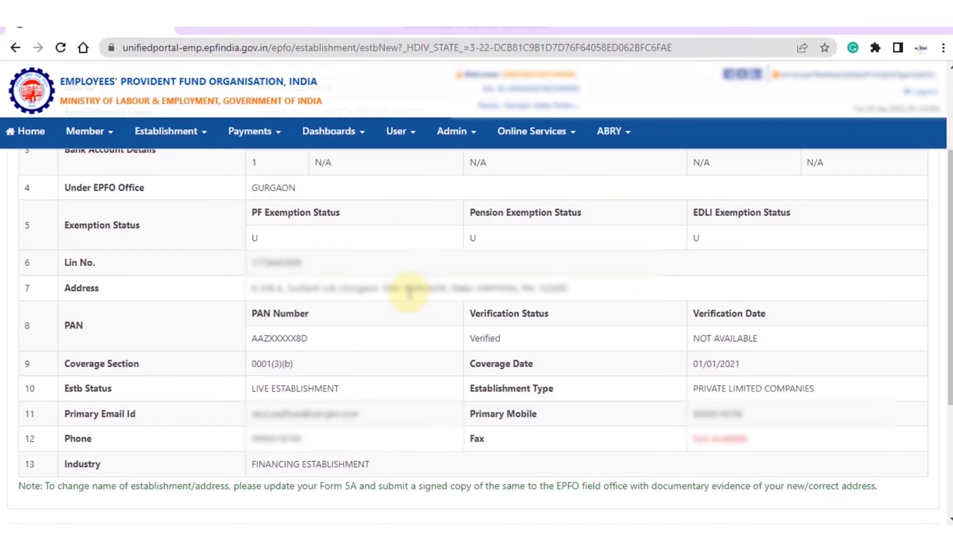
scroll(410, 293, "up", 3)
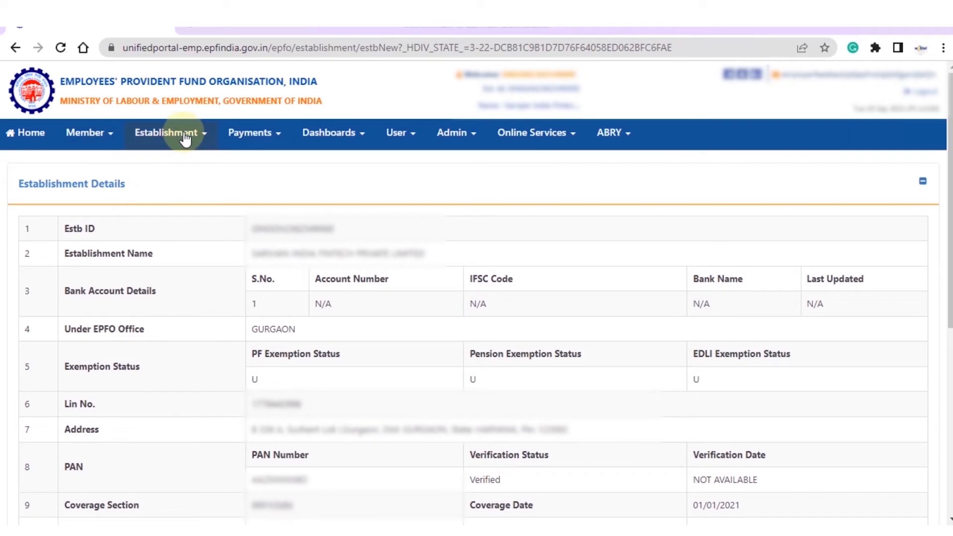
Step: Examine the individual member registration form through its KYC details and approval lists, and look over the Dashboards options
left_click(99, 134)
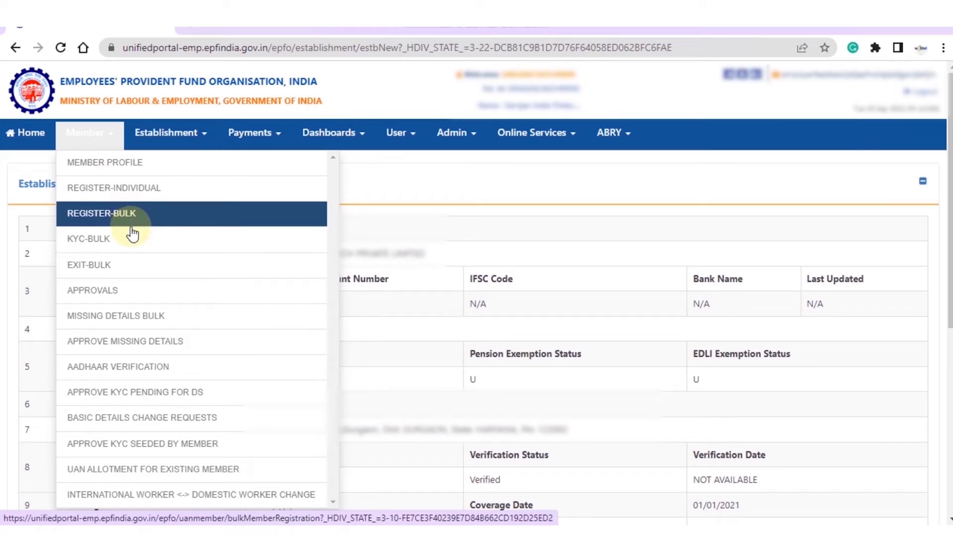
left_click(155, 199)
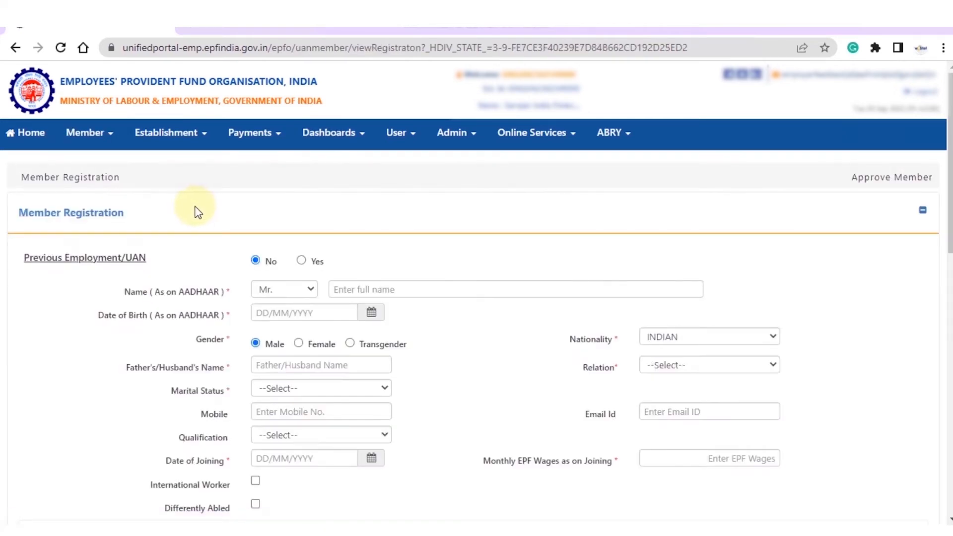
scroll(187, 300, "down", 1)
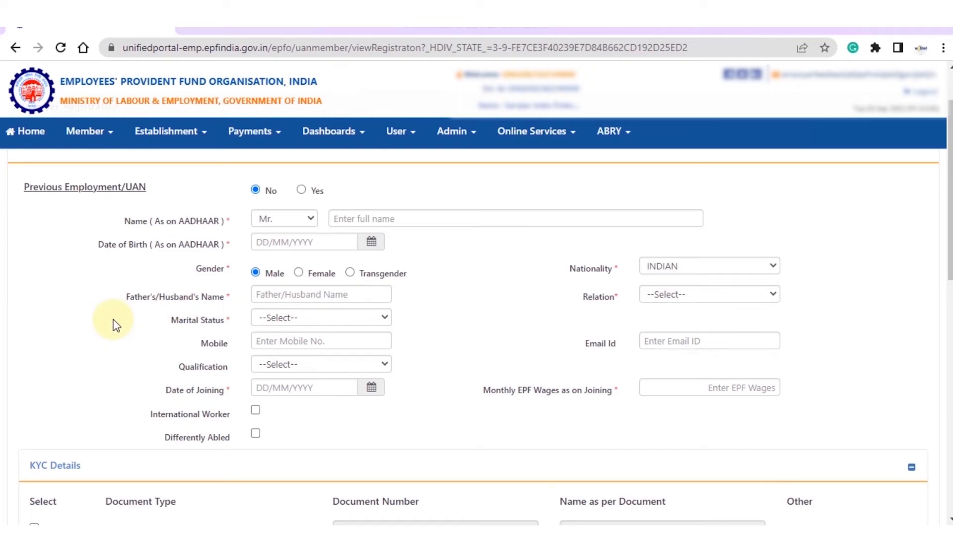
scroll(114, 323, "down", 3)
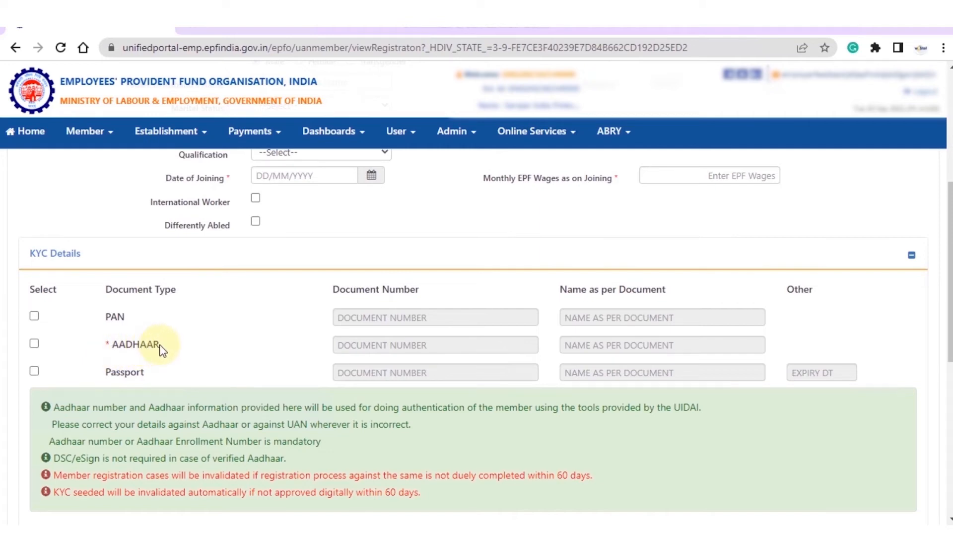
scroll(160, 345, "down", 5)
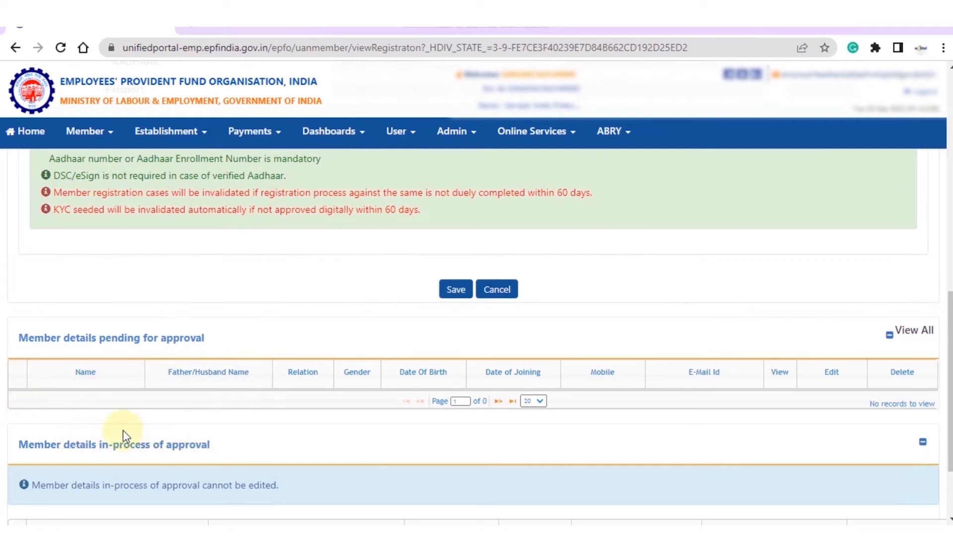
scroll(158, 409, "down", 1)
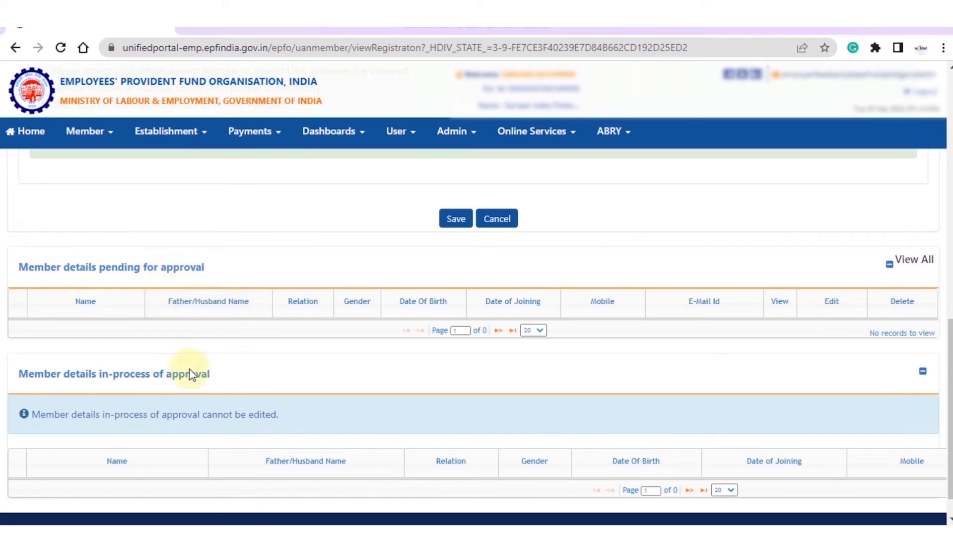
scroll(201, 394, "down", 1)
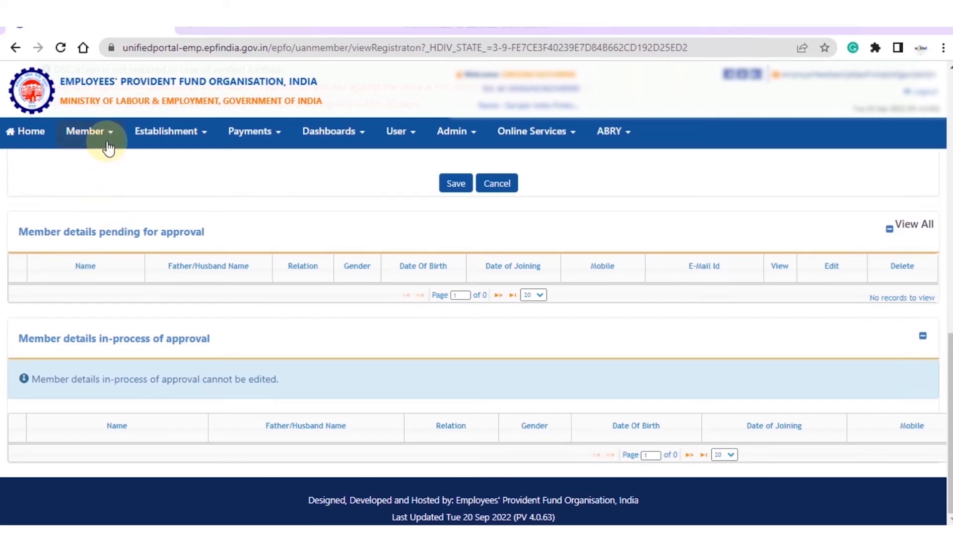
left_click(350, 133)
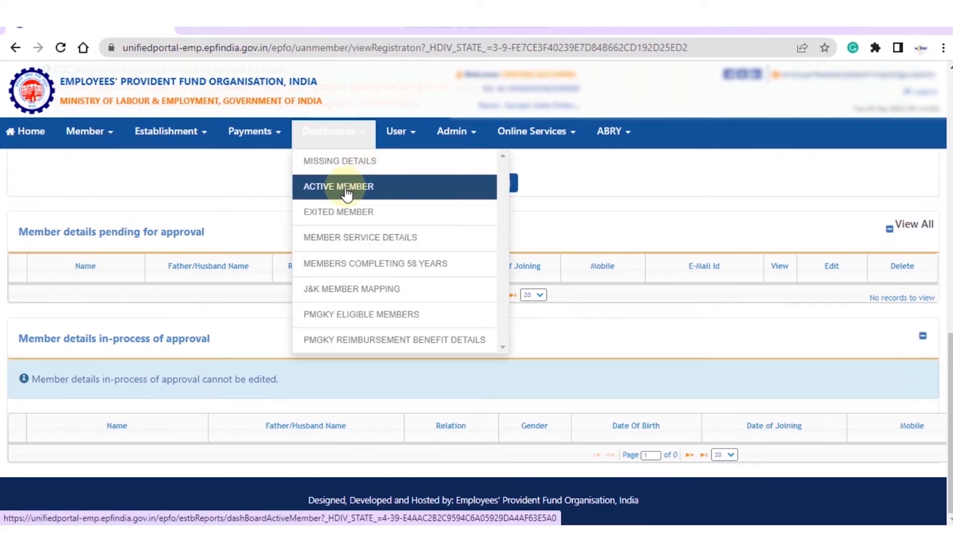
left_click(223, 197)
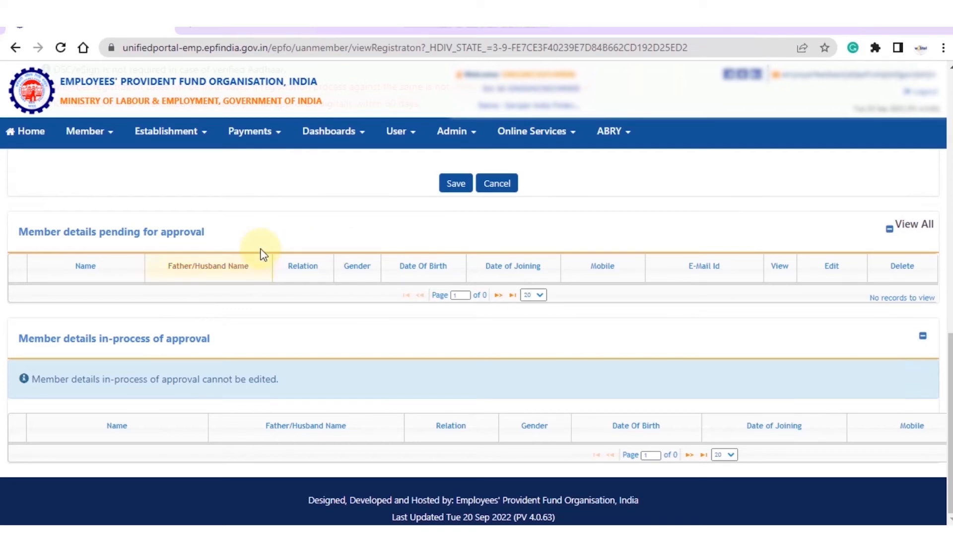
Step: Go to the ECR/Return Filing page and open the ECR Upload page from its quick links
left_click(270, 140)
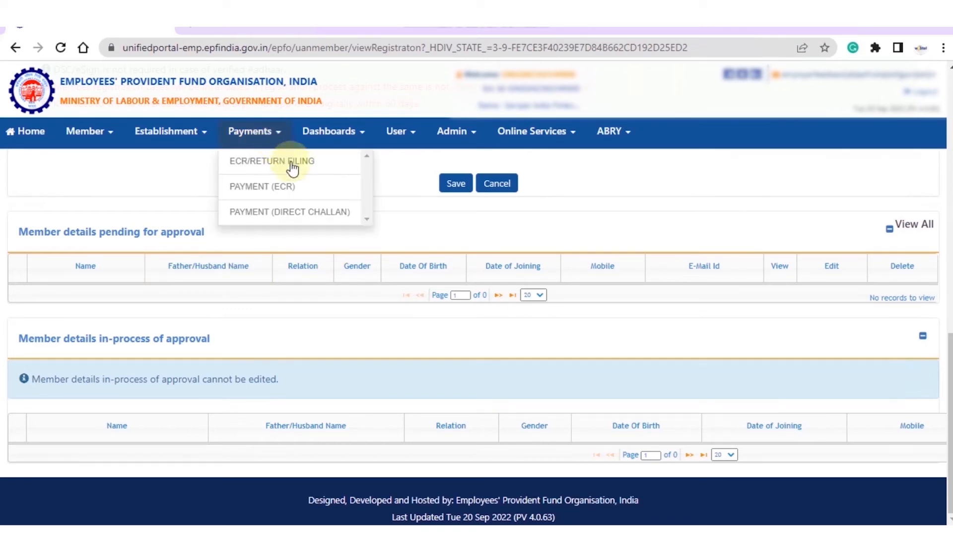
left_click(276, 170)
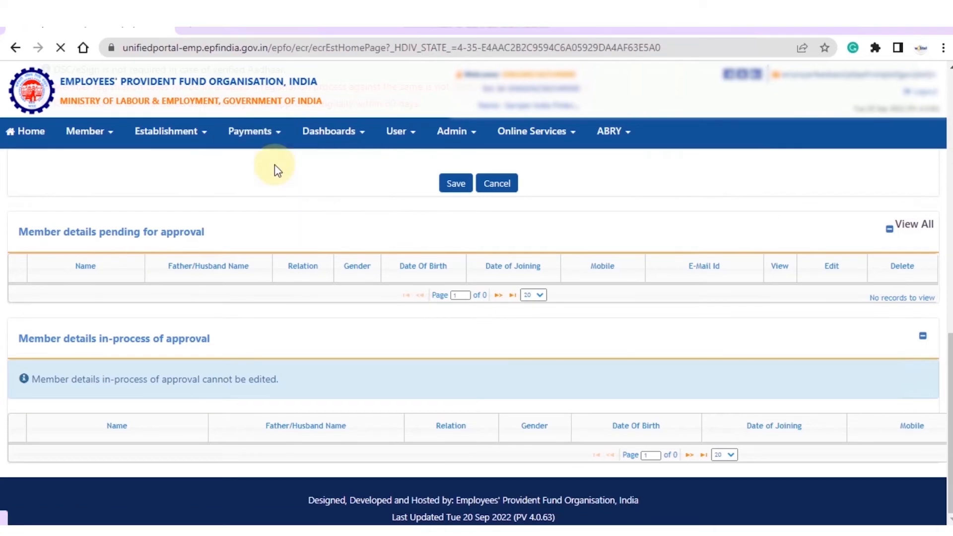
scroll(298, 263, "down", 3)
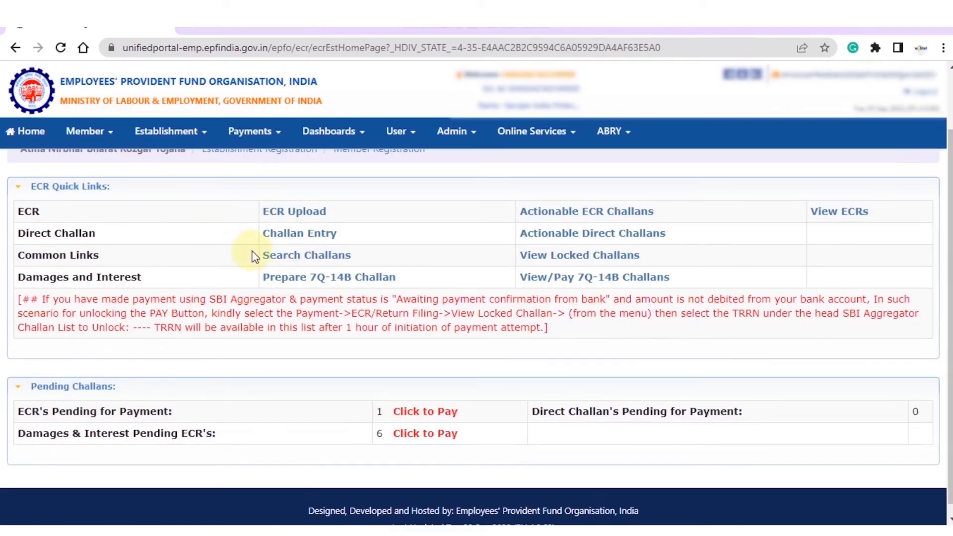
scroll(278, 260, "up", 3)
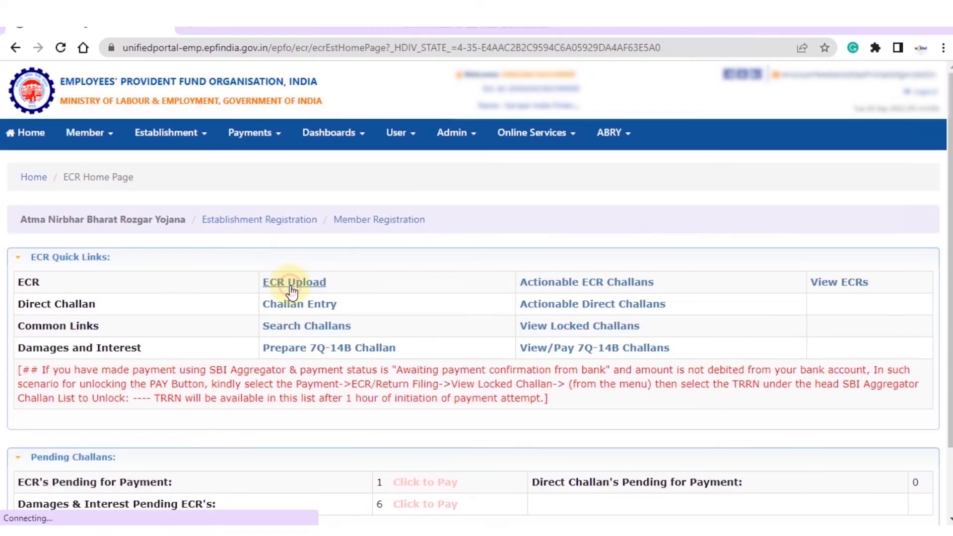
left_click(292, 287)
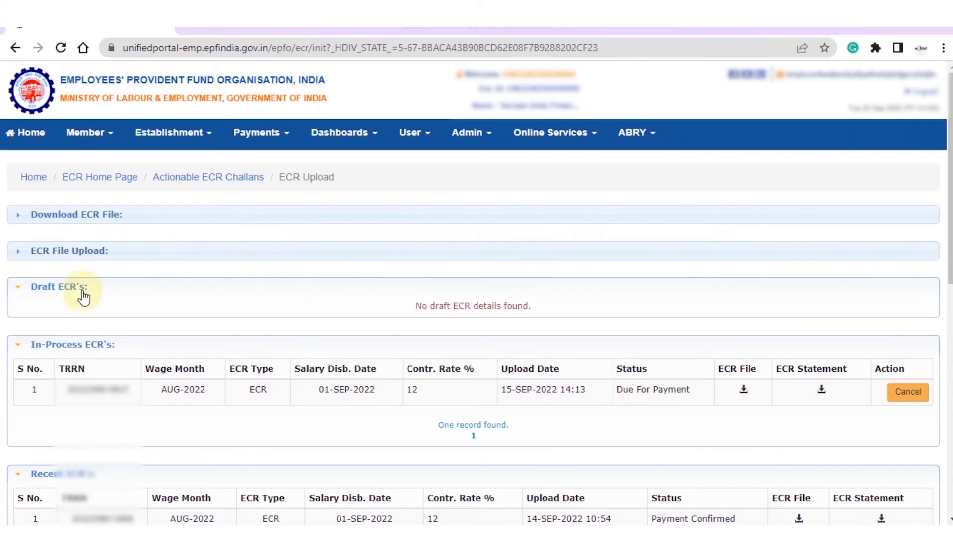
Step: Review the in-process and recent ECRs, download and view the ECR statement of the recent AUG-2022 entry, and return to the ECR Upload page
scroll(80, 308, "down", 1)
scroll(278, 402, "down", 1)
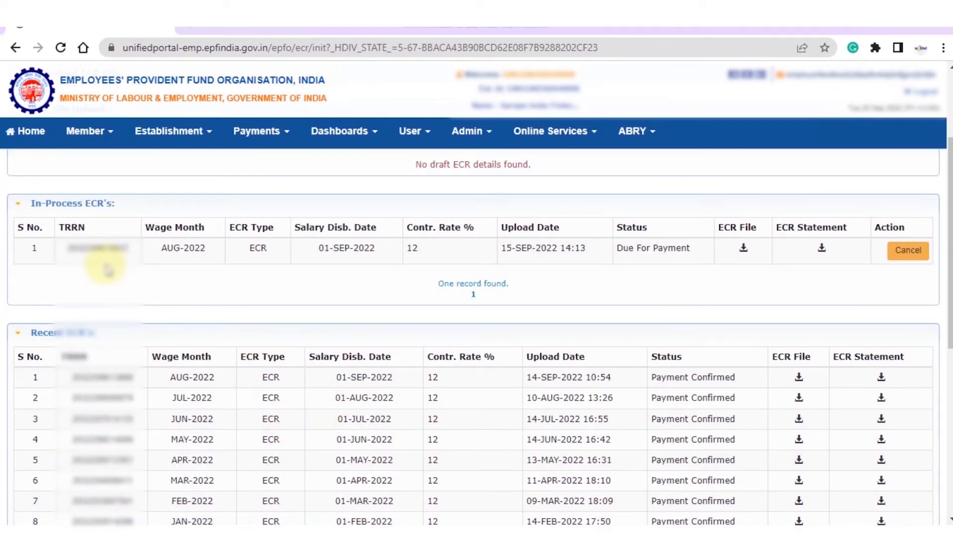
scroll(307, 338, "down", 2)
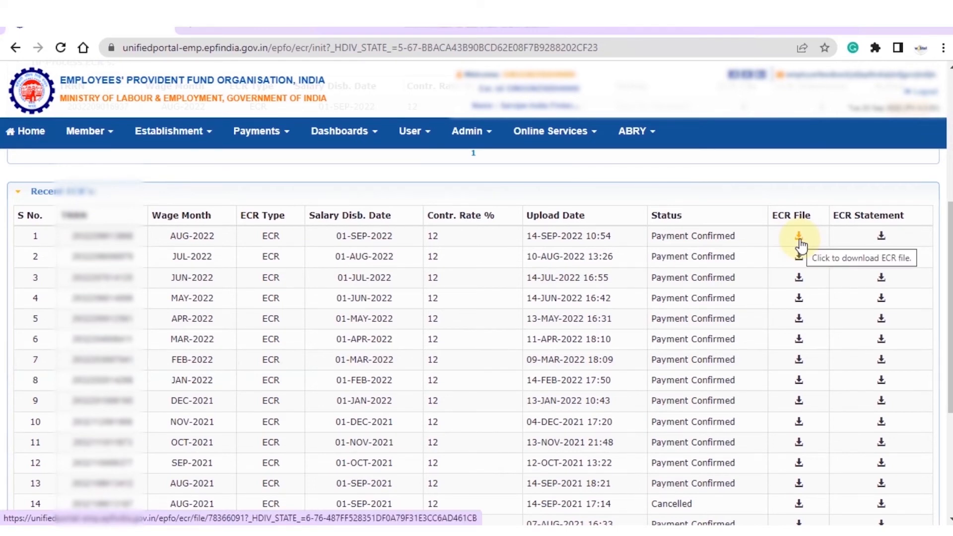
left_click(882, 240)
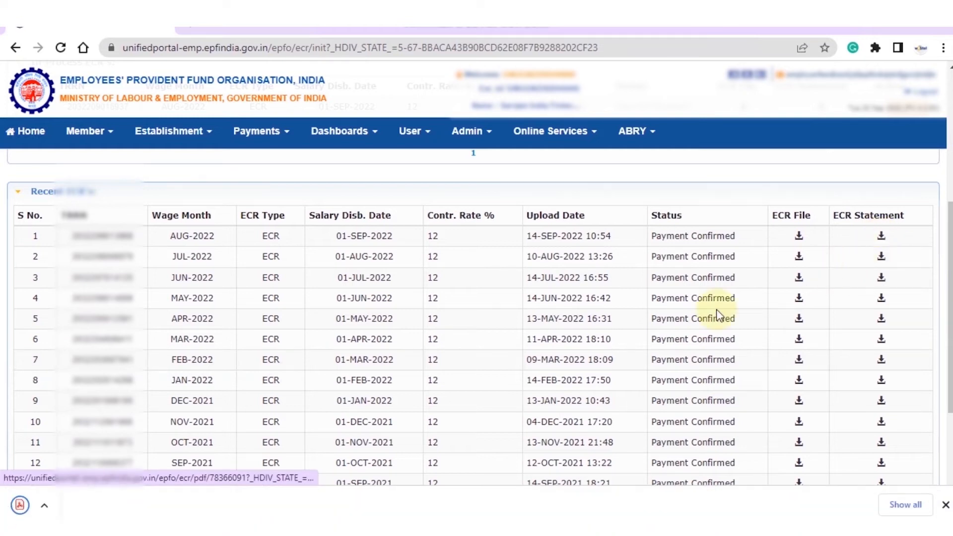
left_click(72, 509)
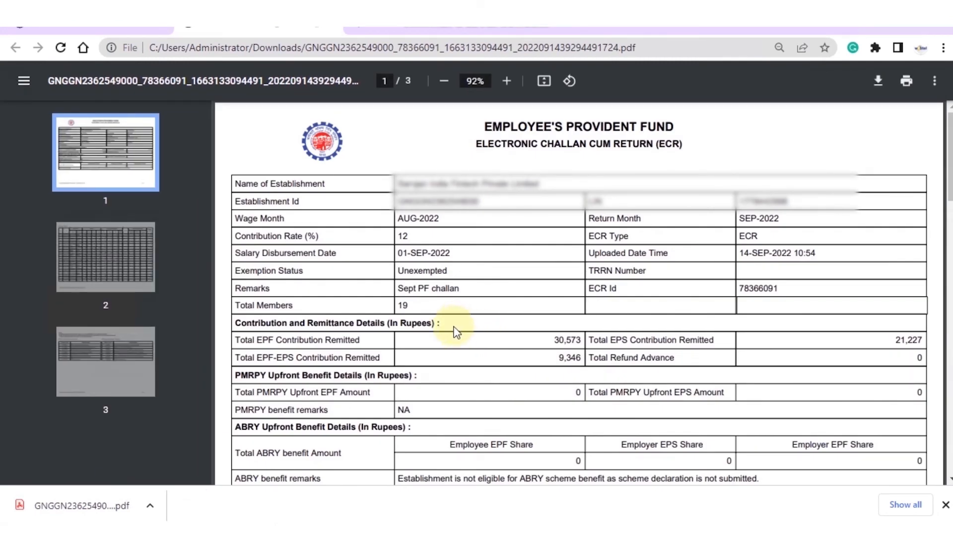
left_click(112, 22)
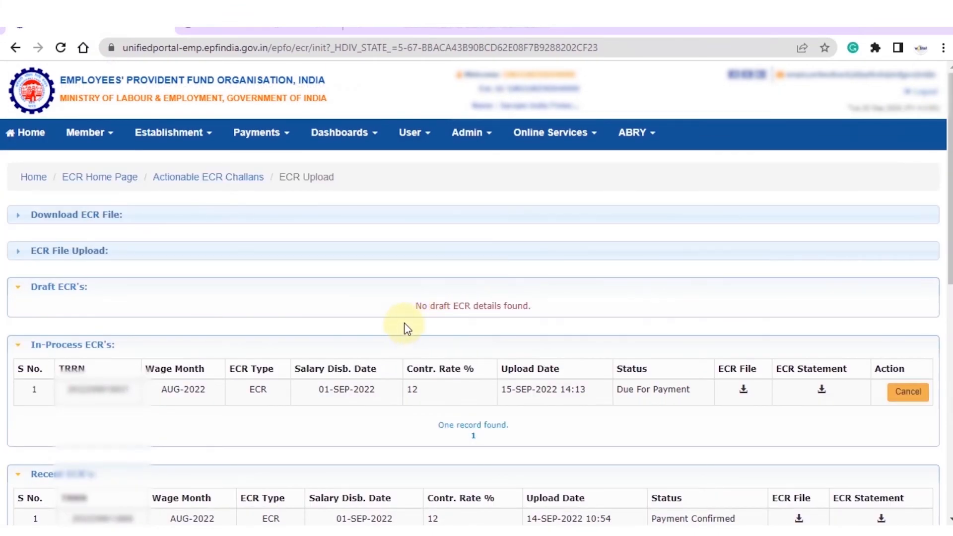
Step: Expand the ECR file upload form and set the wage month to September 2022 and the salary disbursal date to 01/10/2022
left_click(55, 251)
scroll(203, 331, "down", 2)
scroll(203, 332, "down", 4)
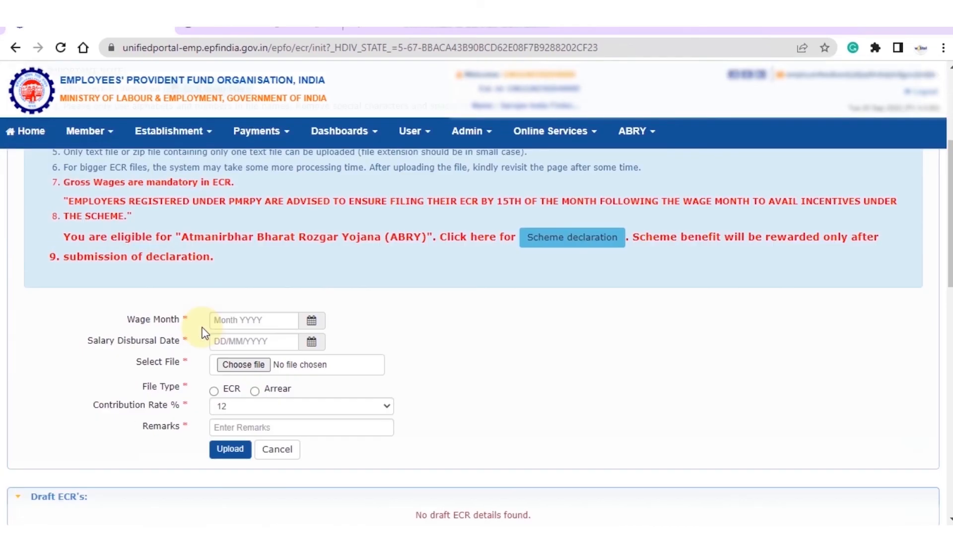
left_click(234, 253)
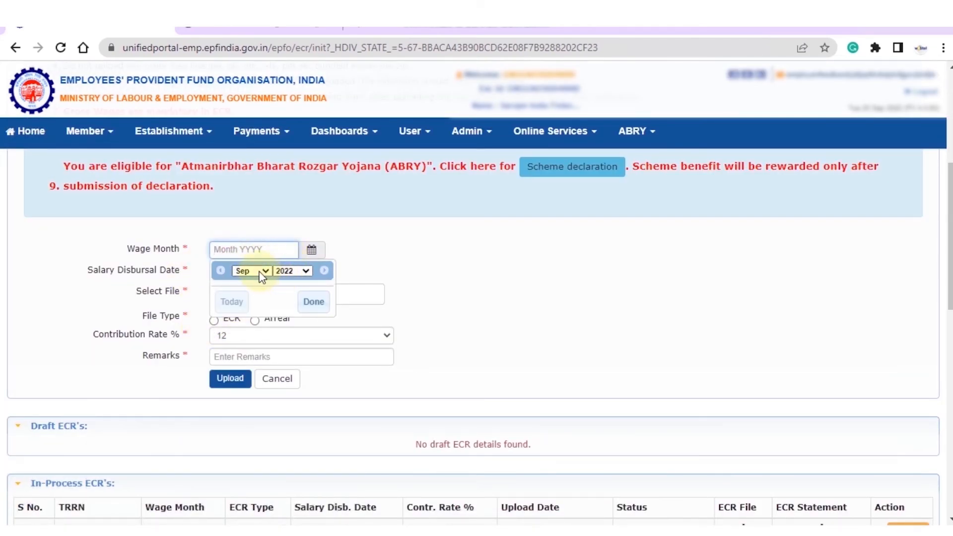
left_click(232, 304)
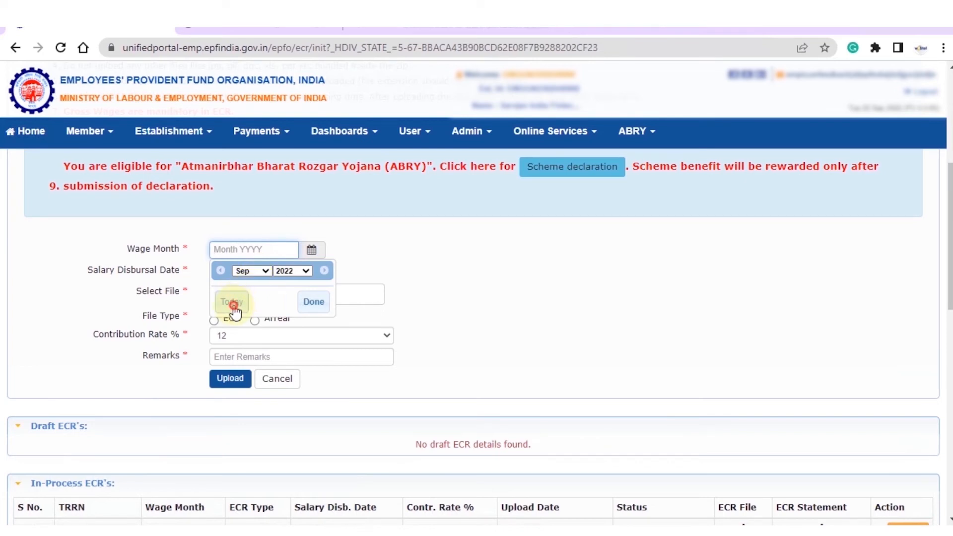
left_click(221, 271)
left_click(303, 304)
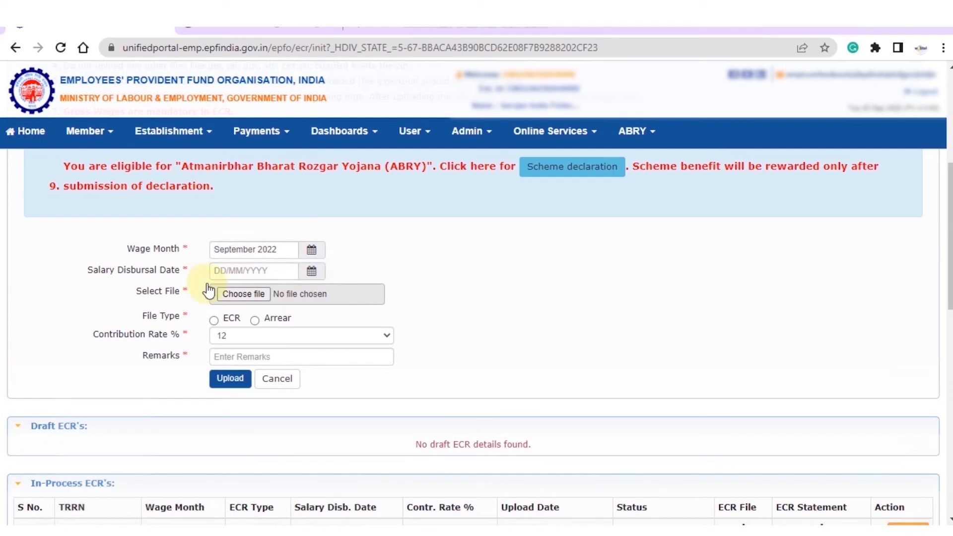
left_click(311, 273)
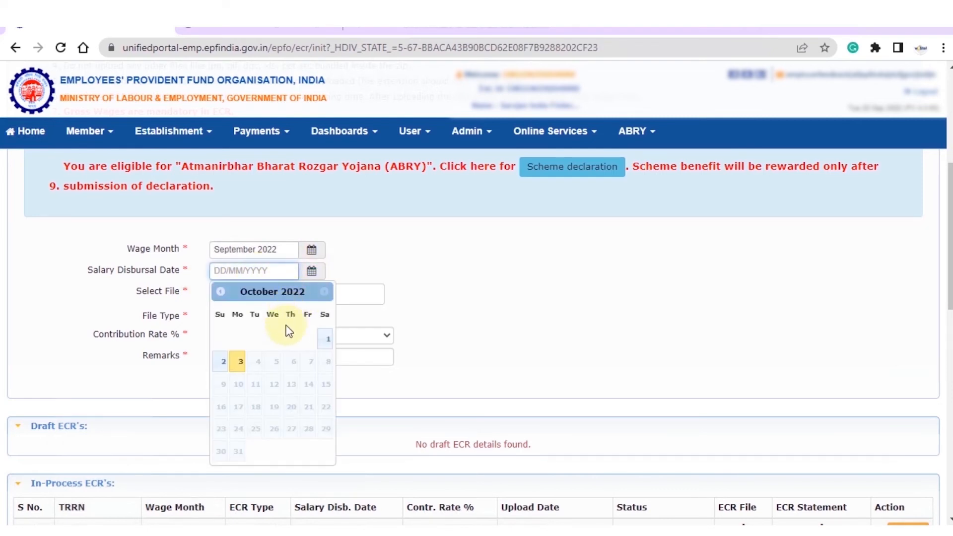
left_click(324, 341)
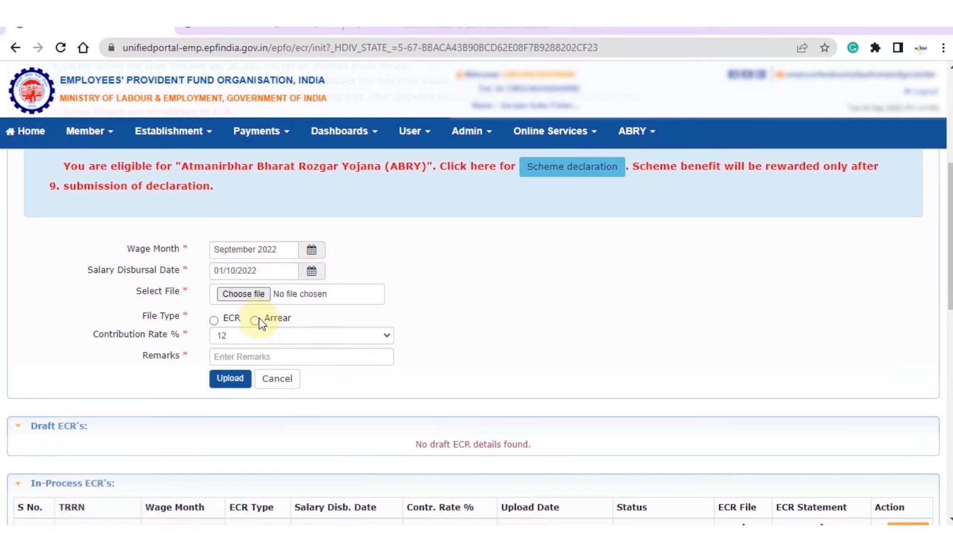
Step: Attach the PF ECR text file from the Desktop folder PF ECR JUN 2022 to the ECR upload form
left_click(276, 298)
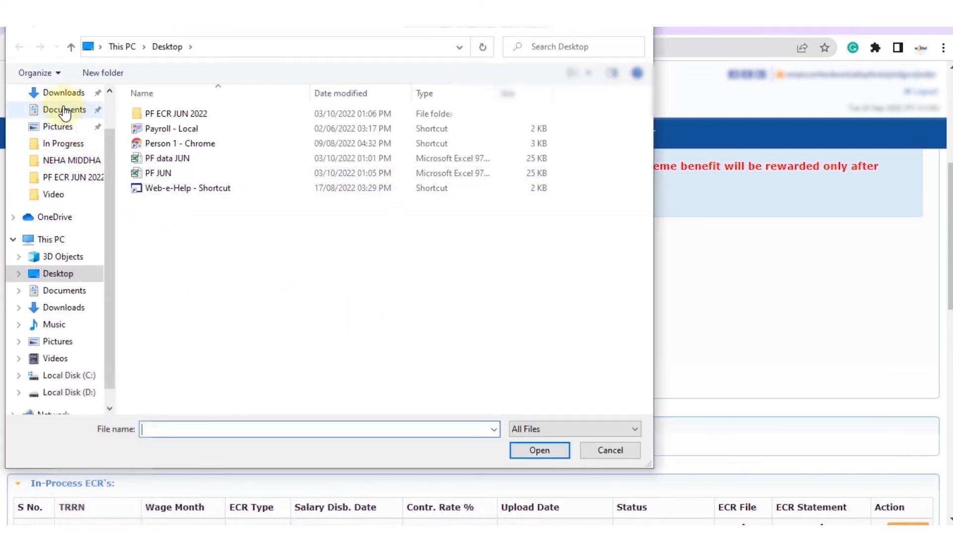
scroll(74, 139, "up", 2)
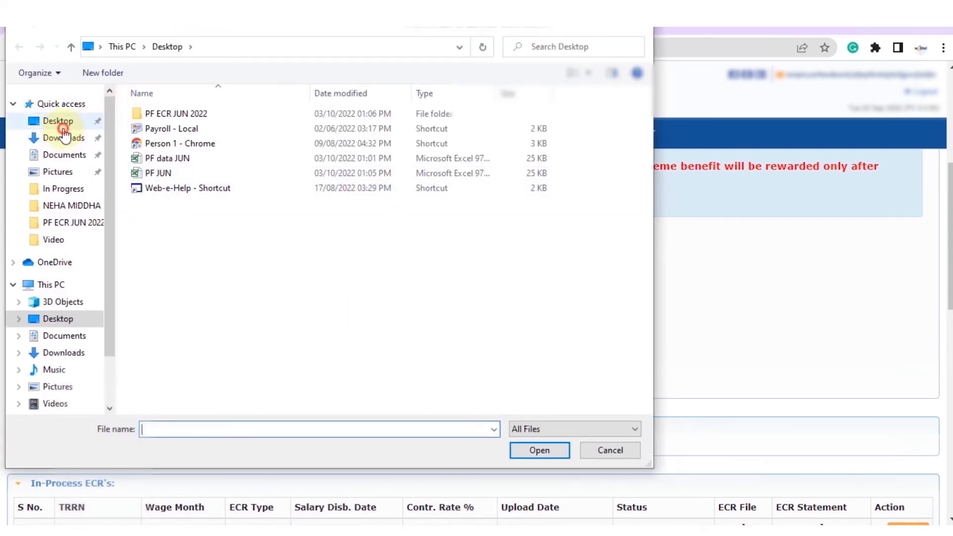
double_click(204, 117)
left_click(188, 116)
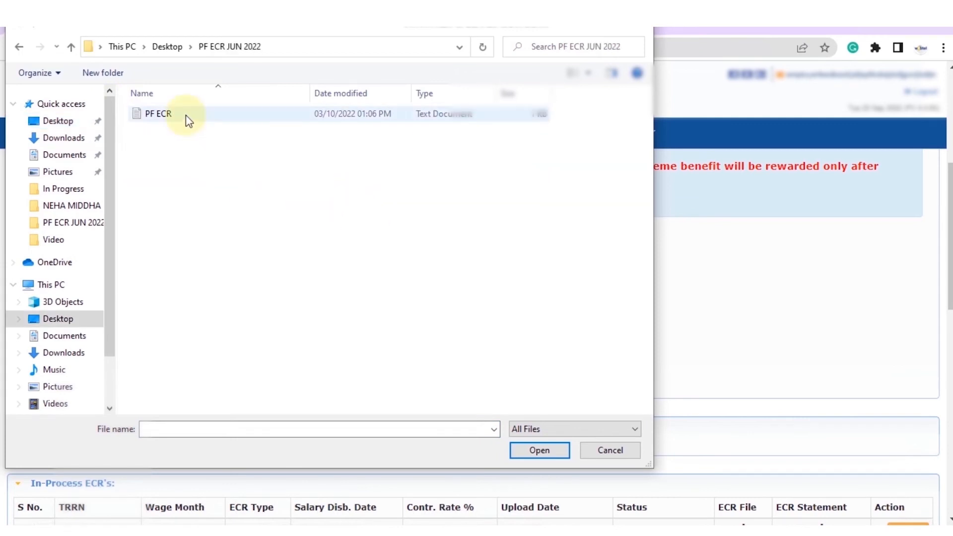
left_click(523, 448)
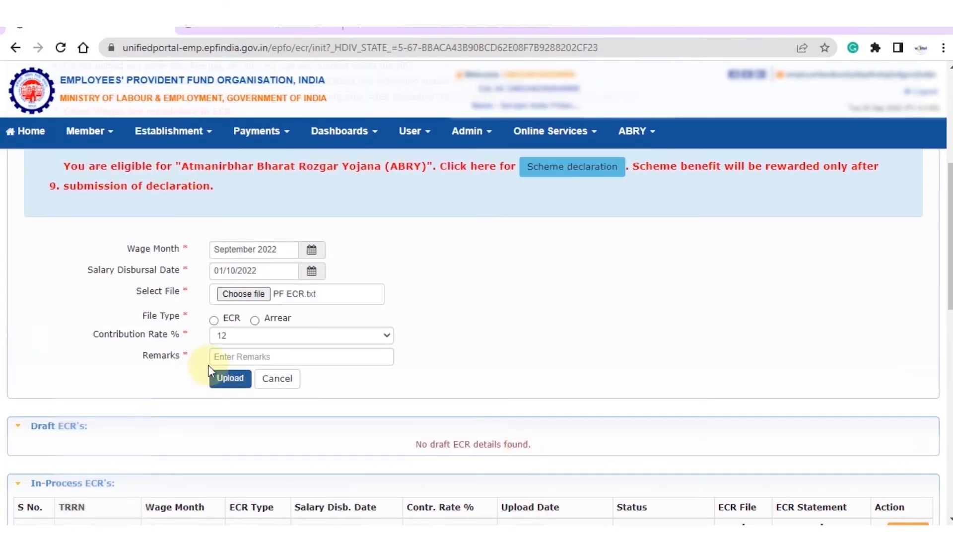
Step: Set the file type to ECR, enter the remark Sep, and try to upload the ECR file
left_click(214, 320)
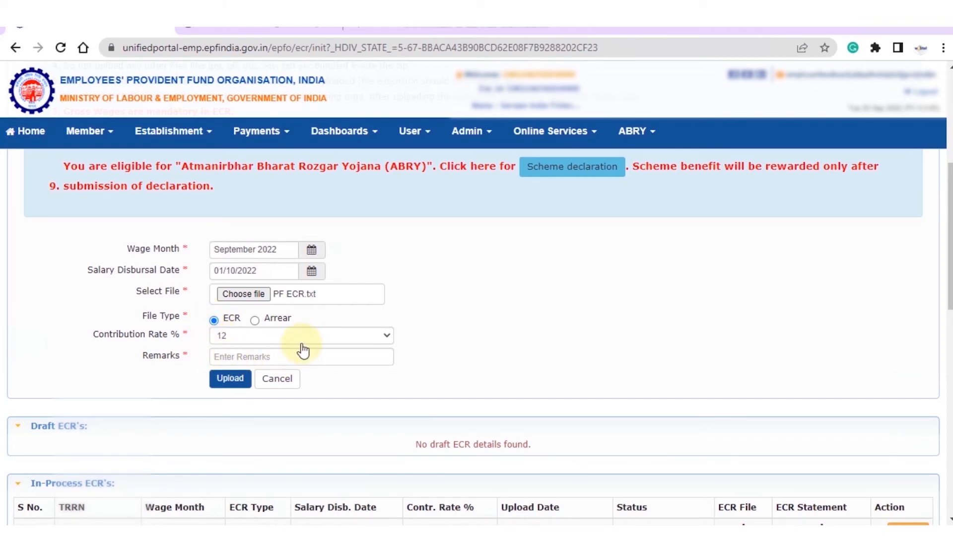
left_click(285, 358)
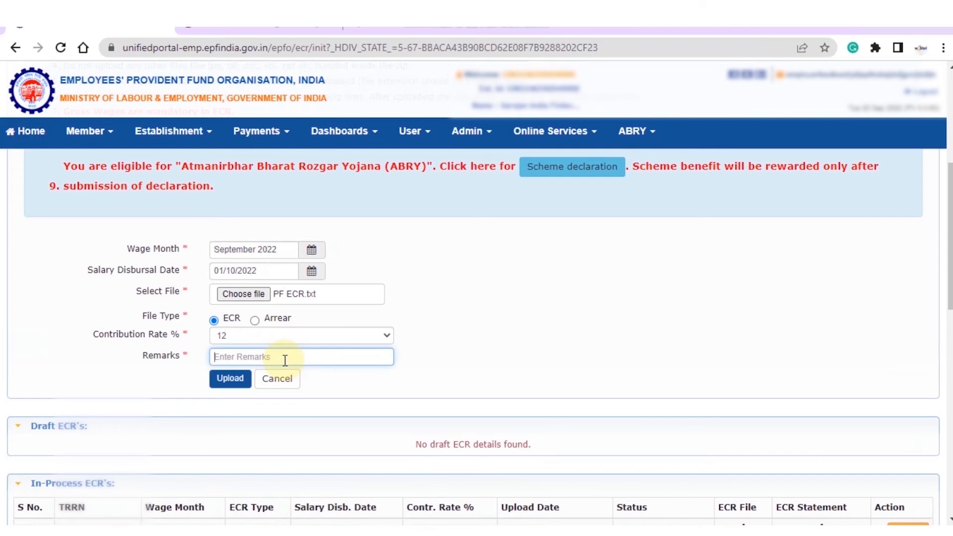
type("Sep")
left_click(243, 382)
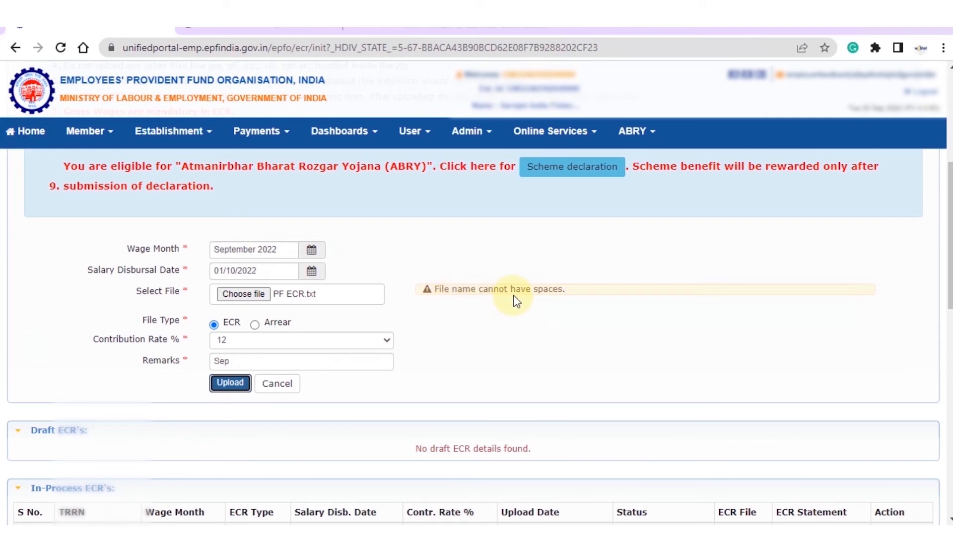
Step: Go to the desktop folder PF ECR JUN 2022 and rename the PF ECR text file to PFECR, without the space
right_click(639, 511)
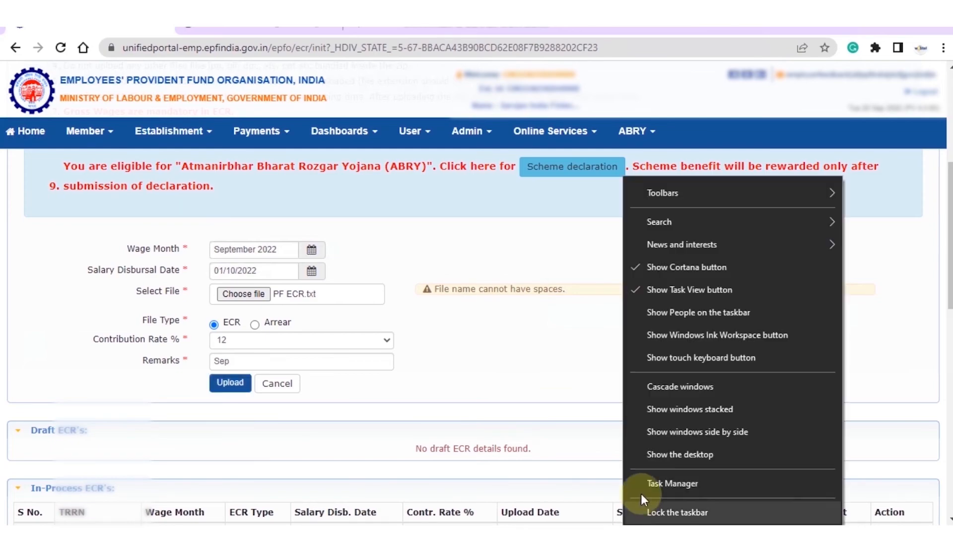
left_click(657, 455)
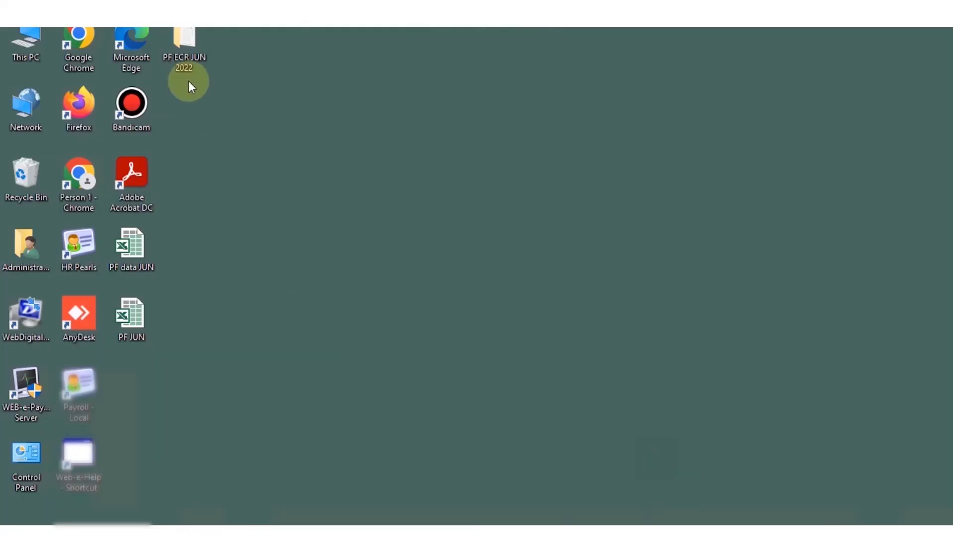
double_click(177, 43)
left_click(178, 172)
left_click(180, 170)
left_click(150, 168)
key("BackSpace")
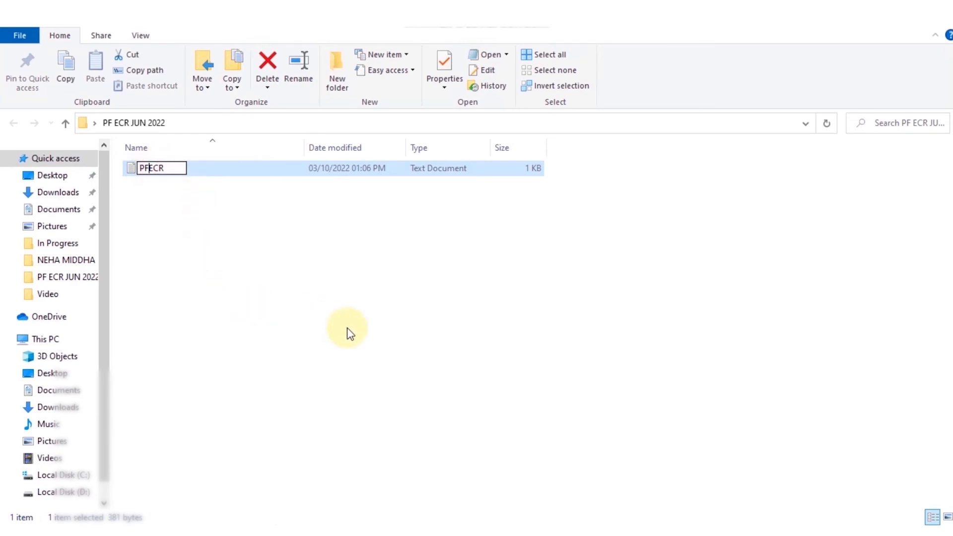
key("Return")
left_click(385, 364)
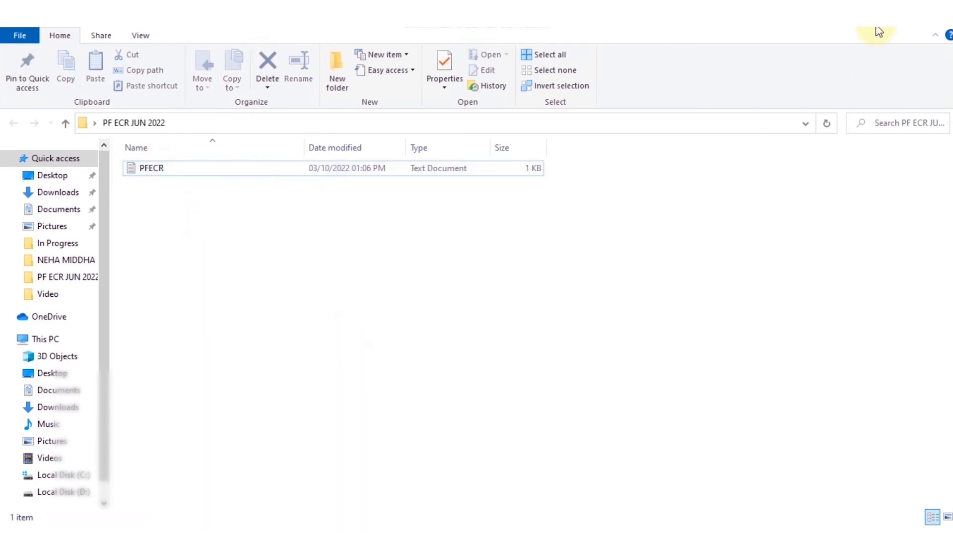
left_click(880, 22)
Step: Return to the EPFO portal in the browser, attach the renamed PFECR file to the form, and upload it
left_click(492, 531)
left_click(250, 298)
left_click(153, 113)
left_click(539, 453)
left_click(238, 382)
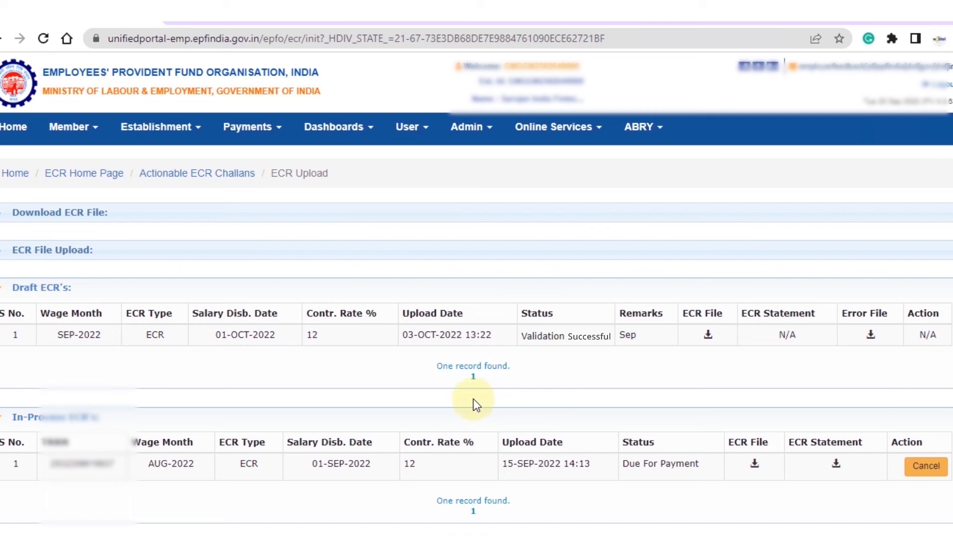
Step: Check the status of the SEP-2022 entry under Draft ECRs and open the ECR payment challan list
left_click_drag(564, 320, 520, 313)
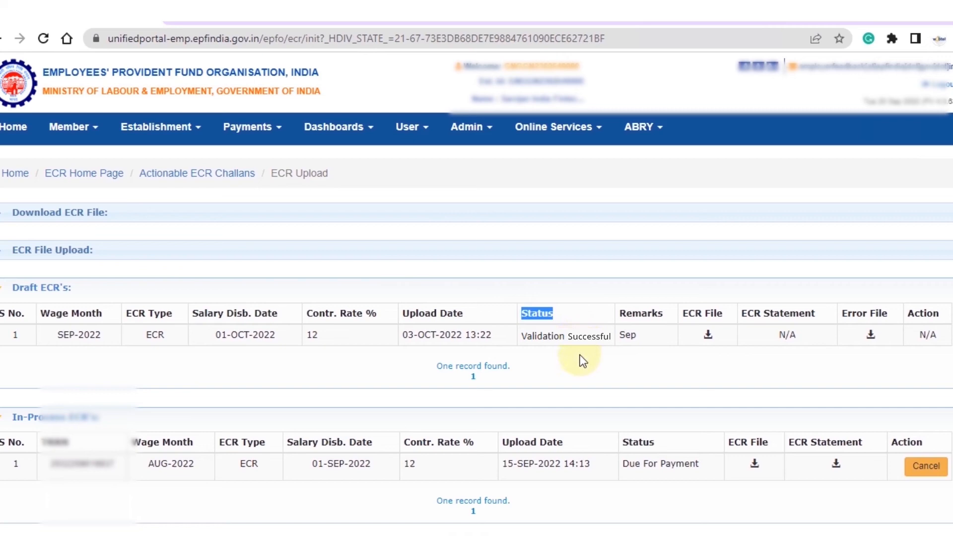
scroll(581, 360, "down", 4)
scroll(596, 370, "up", 4)
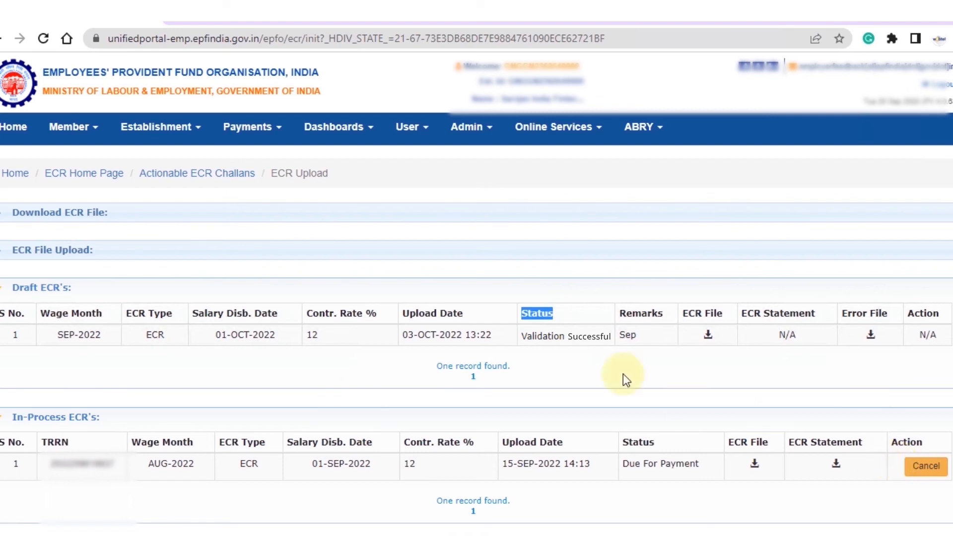
left_click(246, 130)
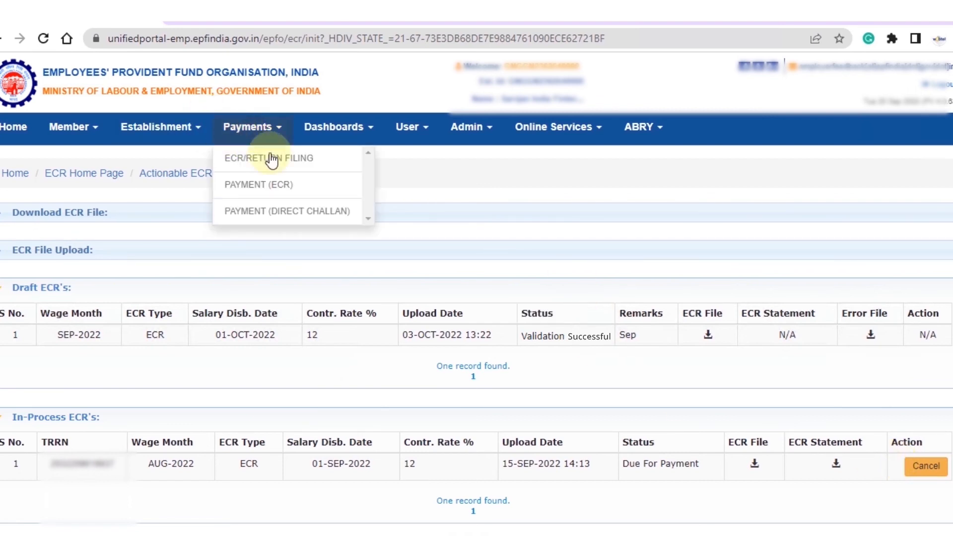
left_click(251, 183)
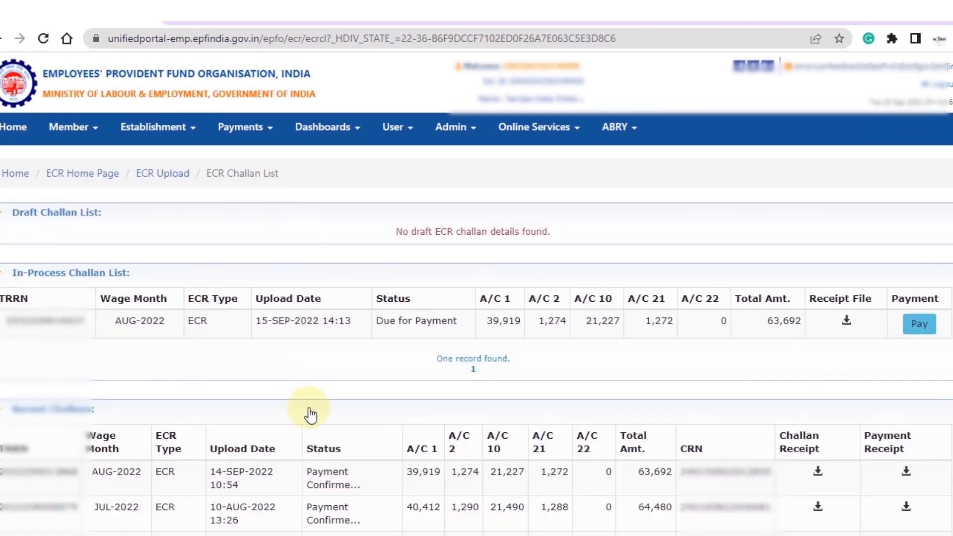